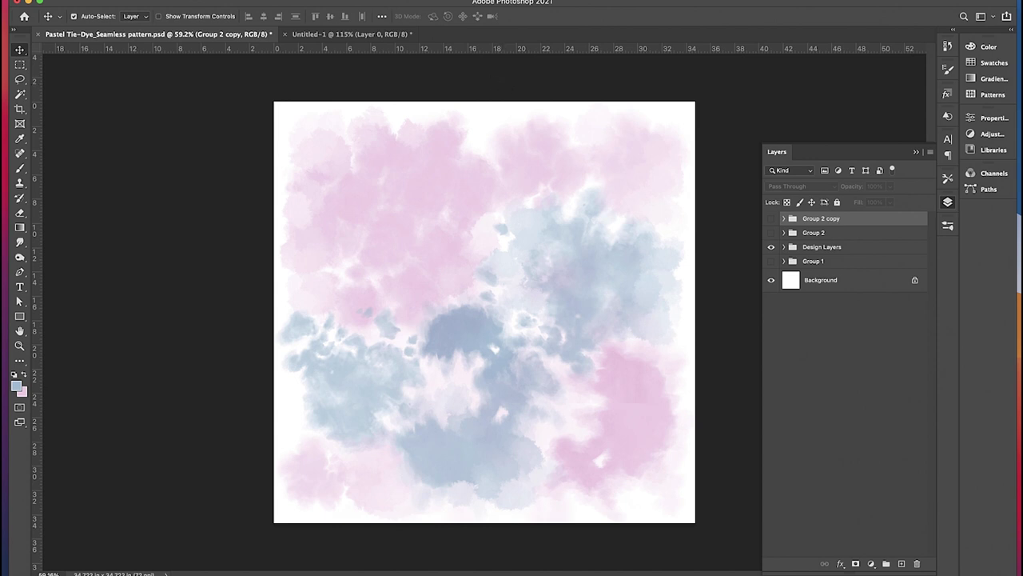
# Step: Open the New Document dialog with its recent size presets, including Untitled-2 at 724 x 431 px
pyautogui.click(92, 1)
pyautogui.click(101, 3)
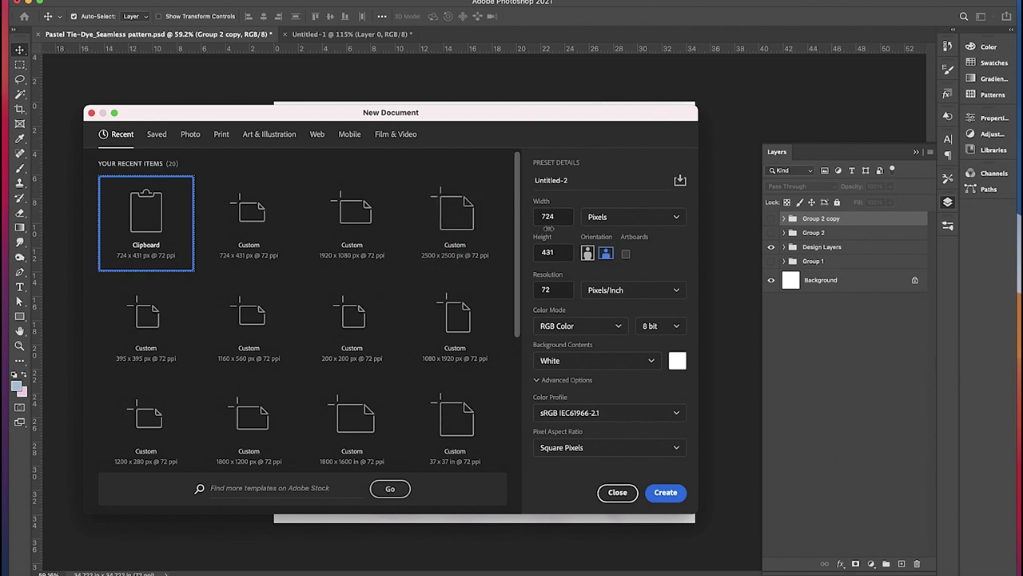
# Step: Create a document from the 2500×2500 recent preset and convert its Background into Layer 0
pyautogui.doubleClick(496, 242)
pyautogui.doubleClick(869, 230)
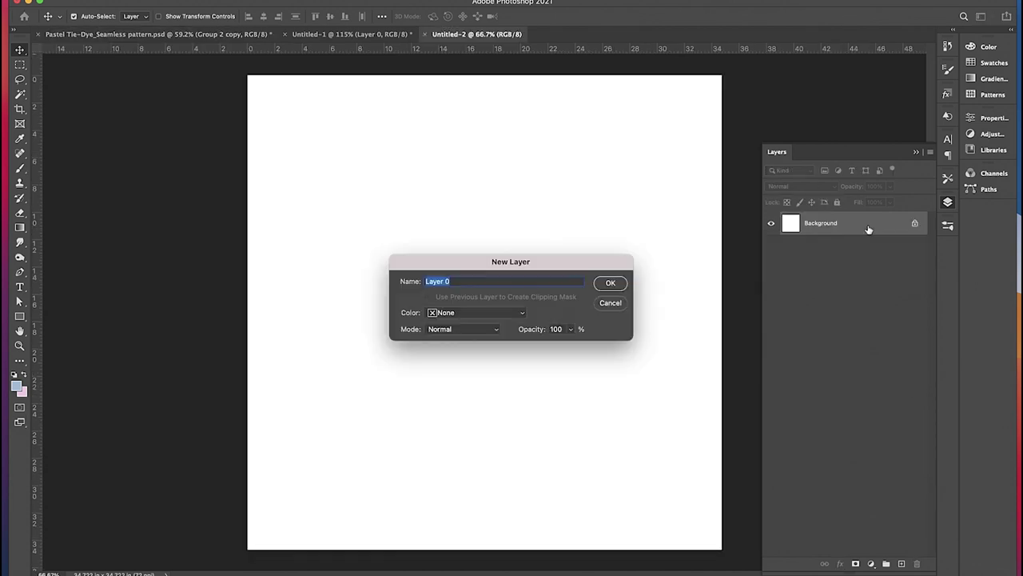
pyautogui.press('Return')
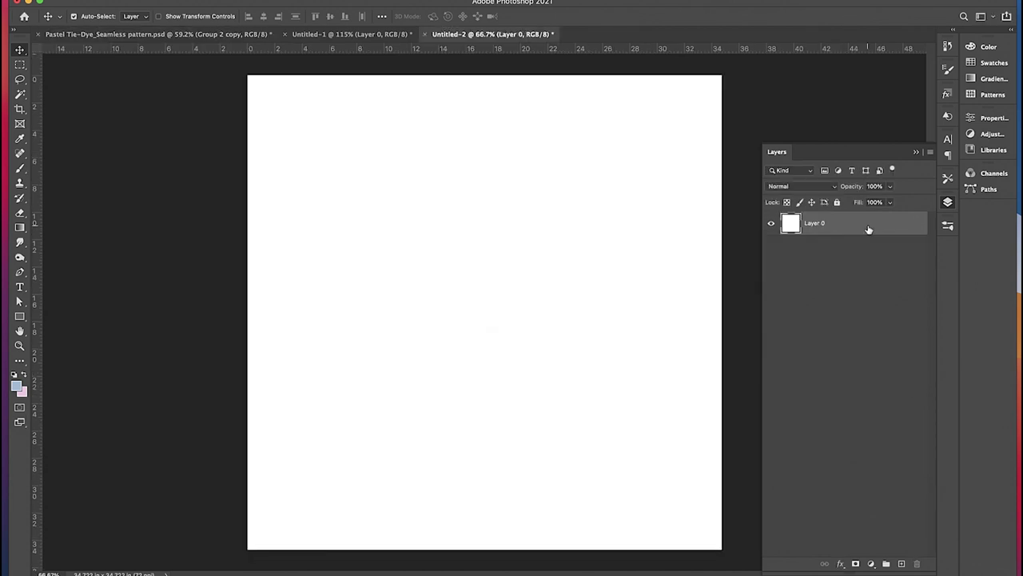
# Step: Add two empty layers, Layer 1 and Layer 2, and go back to the Pastel Tie-Dye file
pyautogui.click(902, 564)
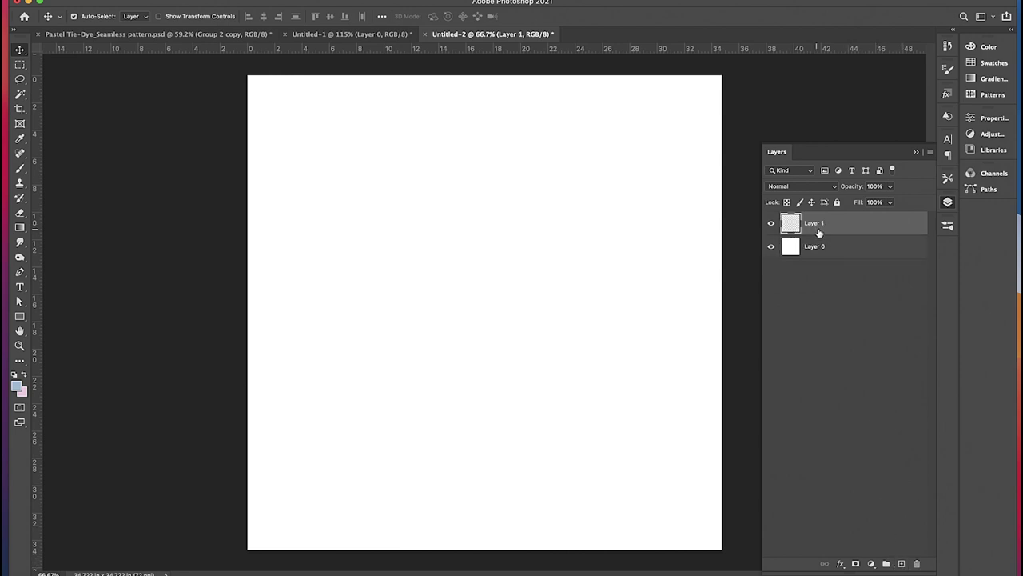
pyautogui.click(902, 563)
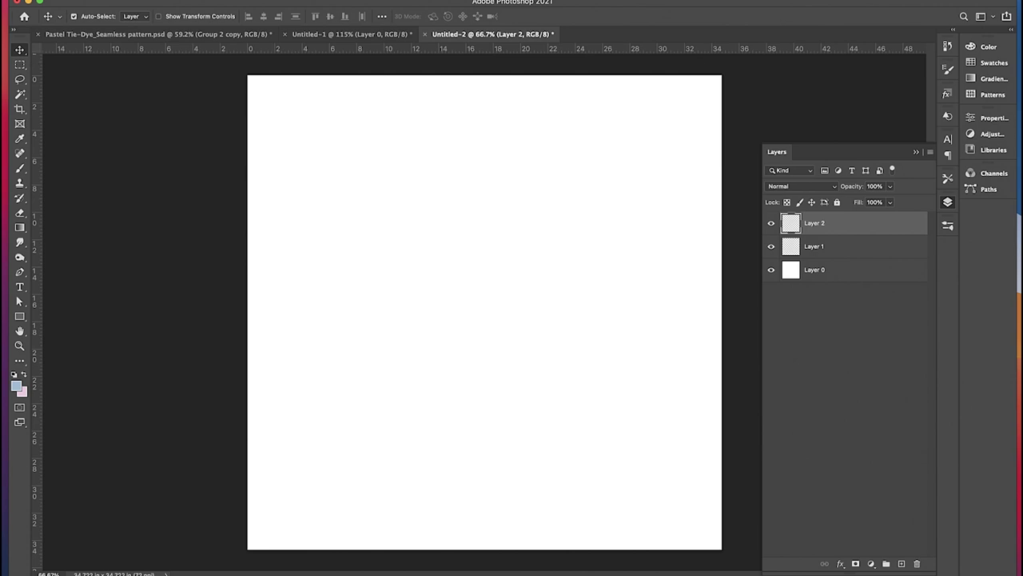
pyautogui.hotkey('ctrl', 'Tab')
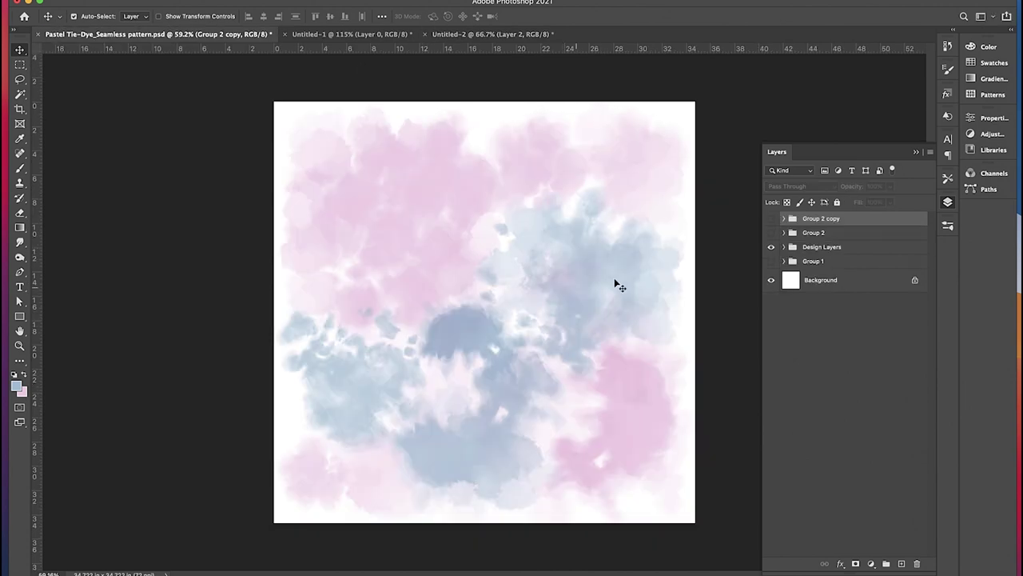
pyautogui.click(784, 247)
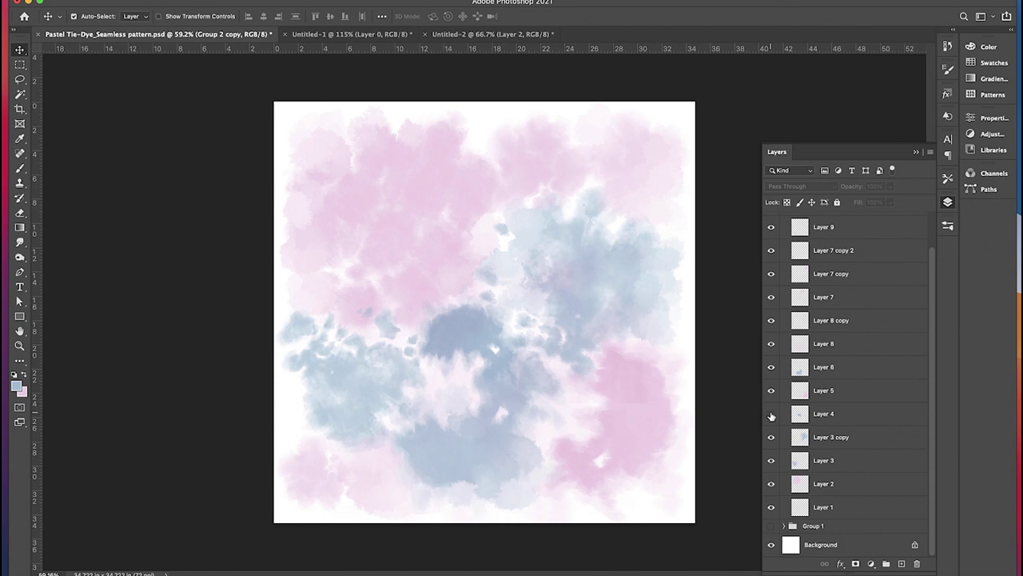
pyautogui.click(772, 415)
pyautogui.click(772, 415)
pyautogui.scroll(2, 801, 377)
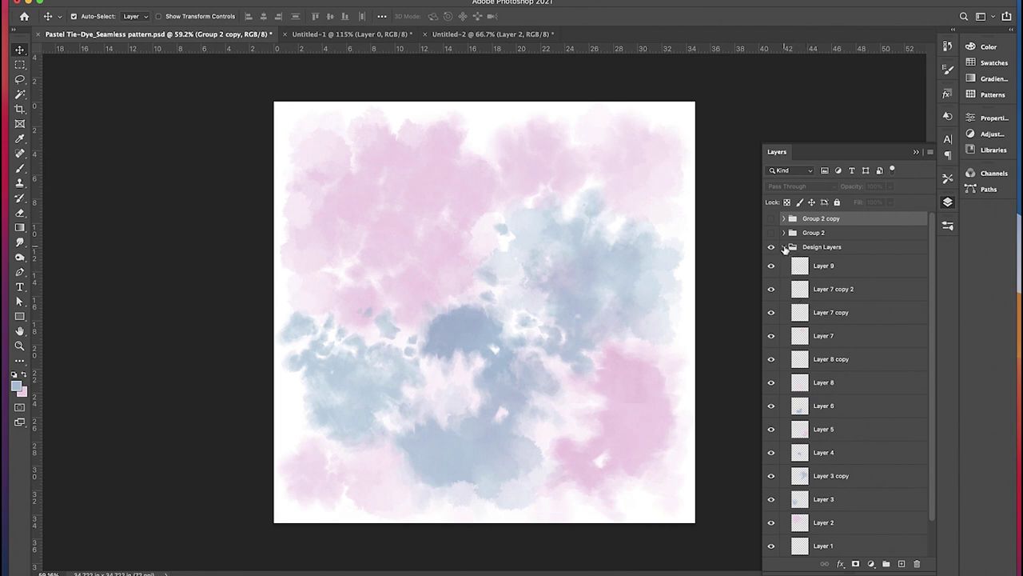
pyautogui.click(784, 247)
pyautogui.click(815, 247)
pyautogui.click(784, 247)
pyautogui.scroll(-3, 833, 320)
pyautogui.scroll(3, 832, 322)
pyautogui.click(785, 247)
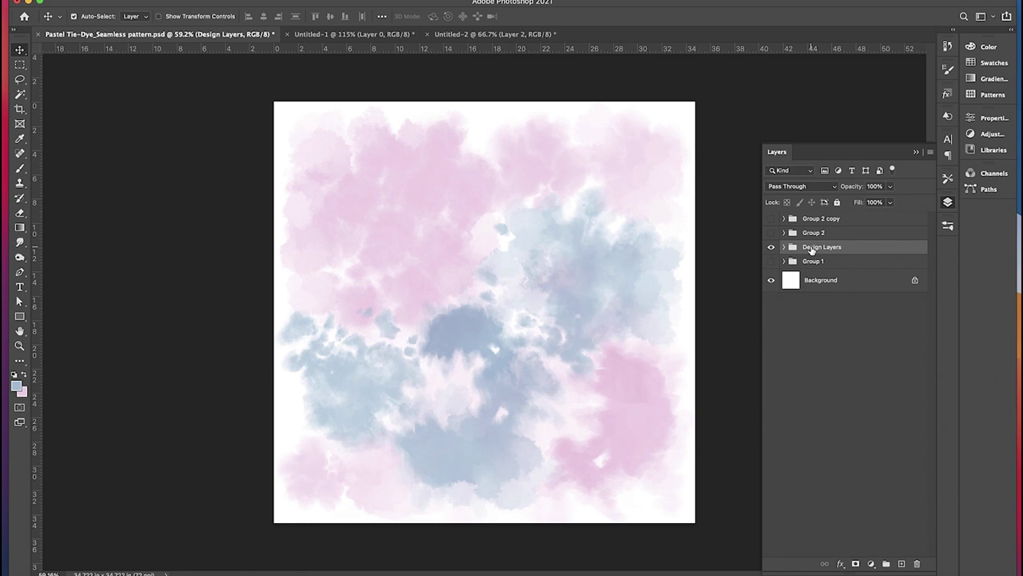
# Step: Duplicate the Design Layers group as Design Layers copy and hide the original group
pyautogui.rightClick(812, 251)
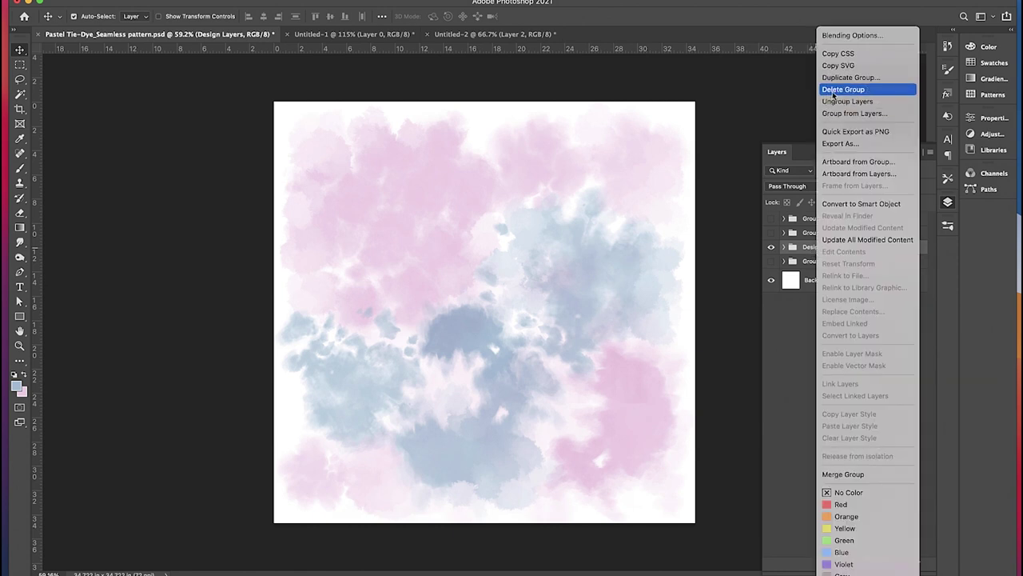
pyautogui.click(833, 79)
pyautogui.click(607, 258)
pyautogui.click(770, 261)
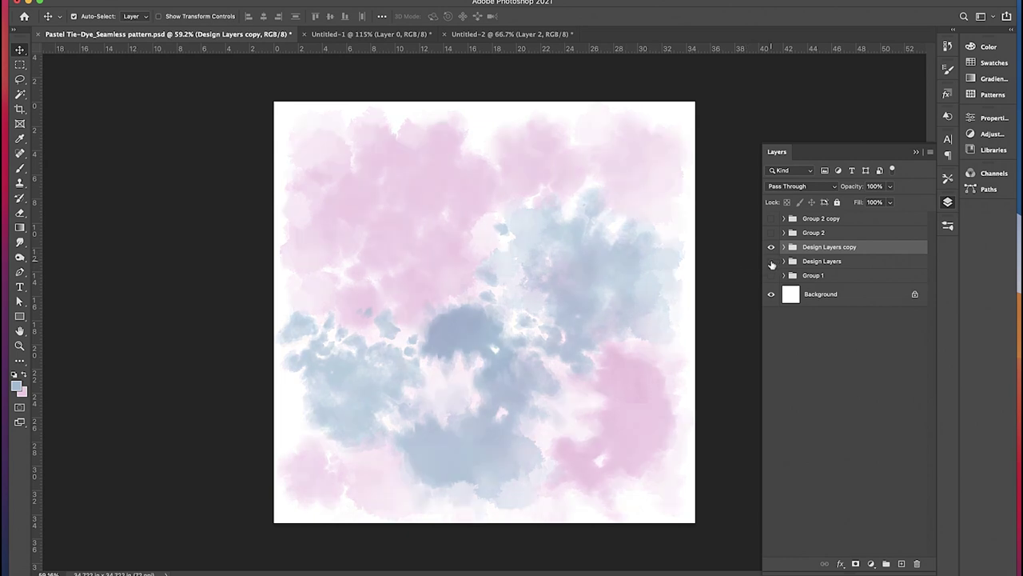
# Step: Merge Layer 1 through Layer 9 inside Design Layers copy into a single Layer 9
pyautogui.click(783, 247)
pyautogui.click(836, 264)
pyautogui.scroll(-3, 837, 265)
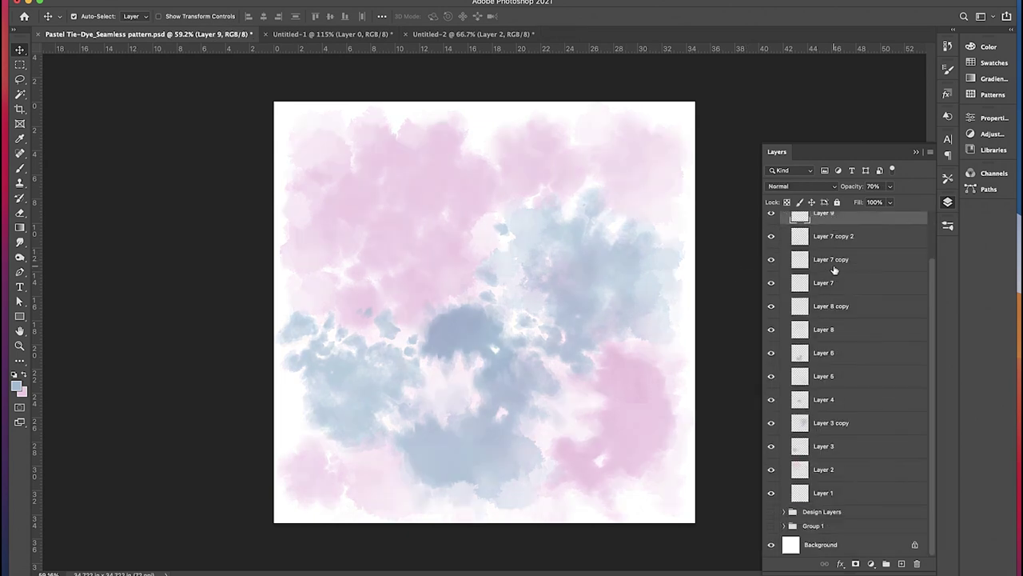
pyautogui.keyDown('shift'); pyautogui.click(836, 493); pyautogui.keyUp('shift')
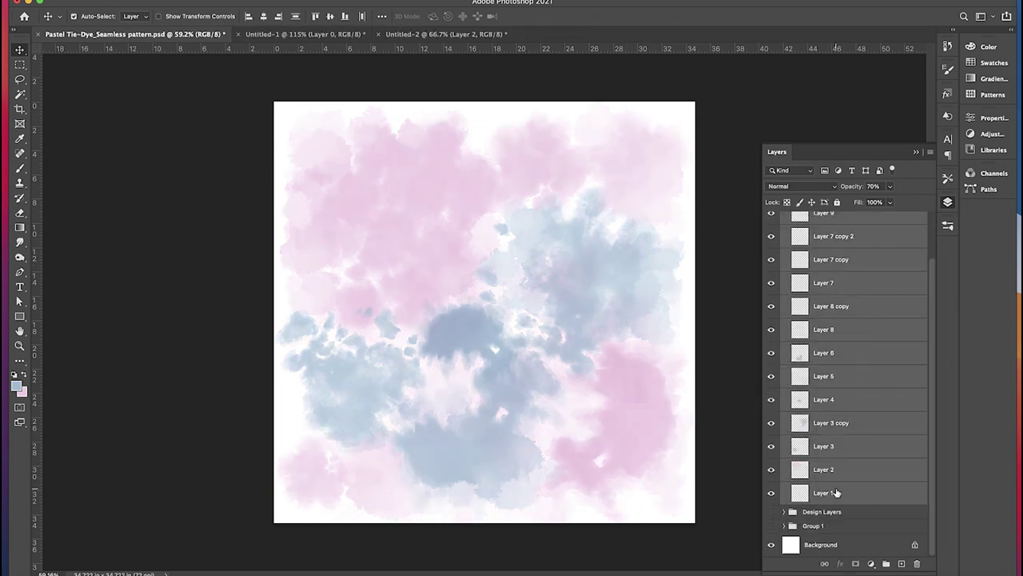
pyautogui.rightClick(863, 263)
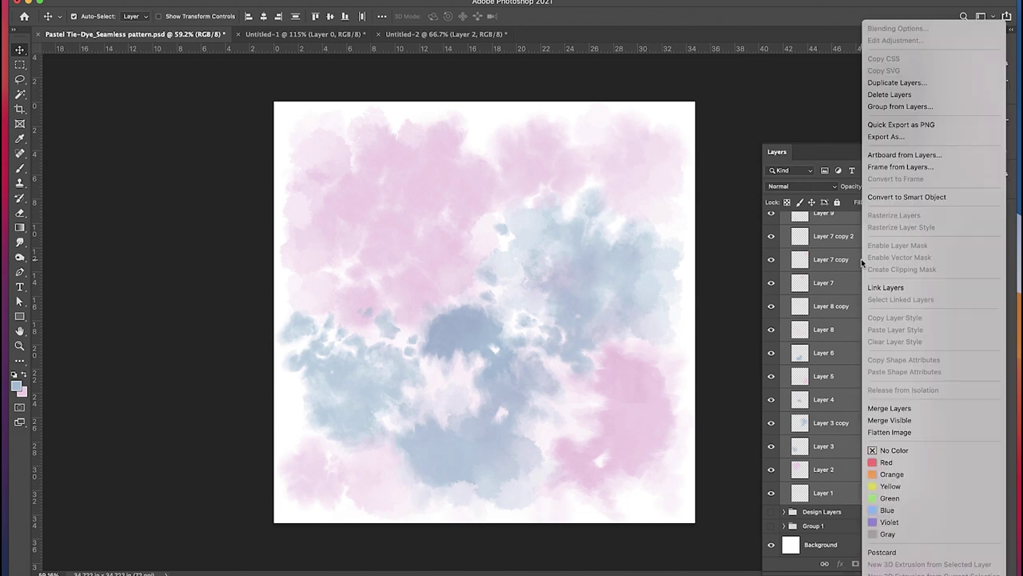
pyautogui.click(888, 407)
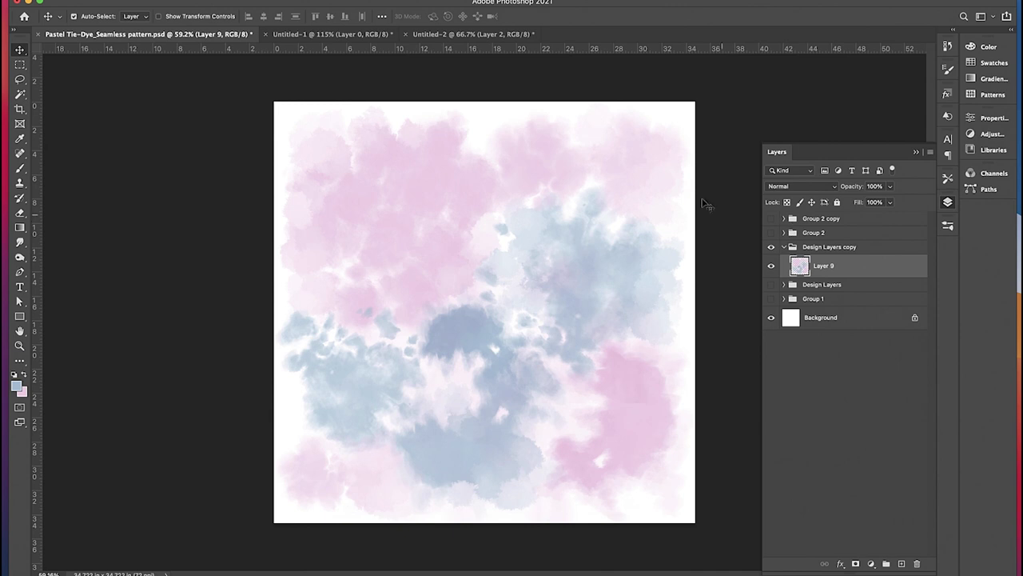
# Step: Place a vertical and a horizontal guide crossing at the tile's centre
pyautogui.press('super+t')
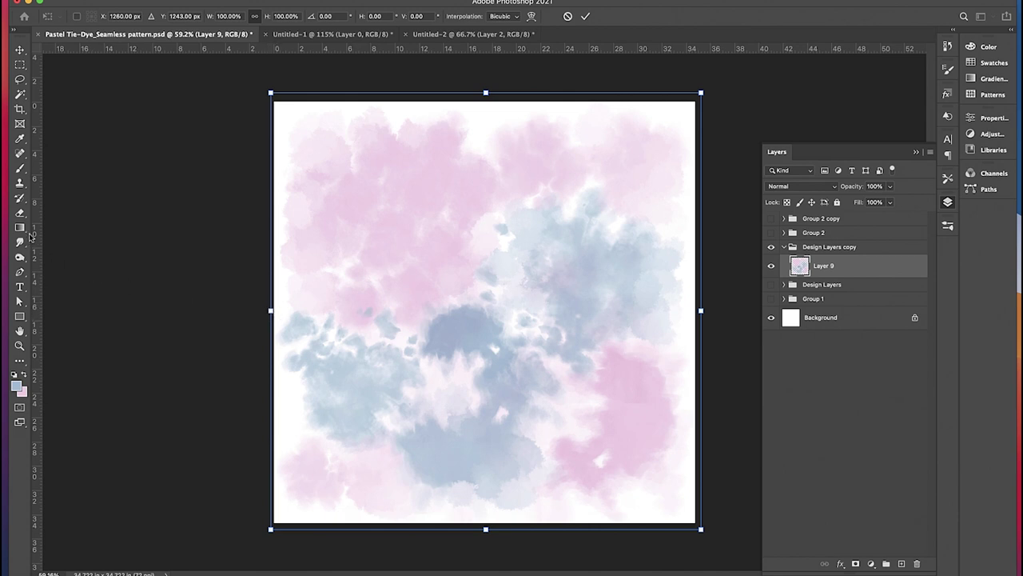
pyautogui.moveTo(35, 214); pyautogui.dragTo(484, 260)
pyautogui.press('super+semicolon')
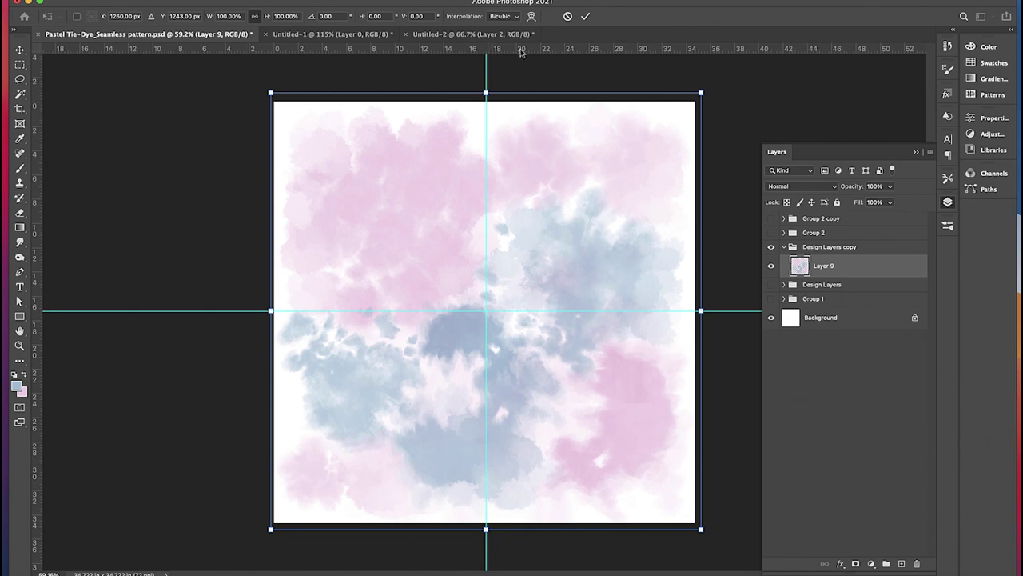
pyautogui.moveTo(521, 51); pyautogui.dragTo(521, 310)
pyautogui.press('Return')
# Step: Turn on View > Snap To > Guides
pyautogui.click(313, 0)
pyautogui.moveTo(406, 263)
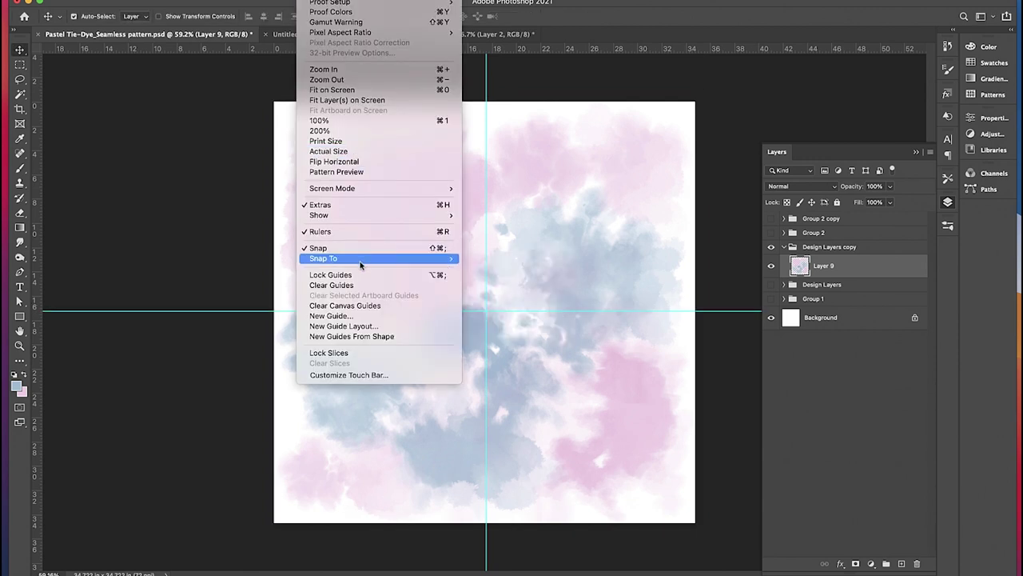
pyautogui.moveTo(360, 258)
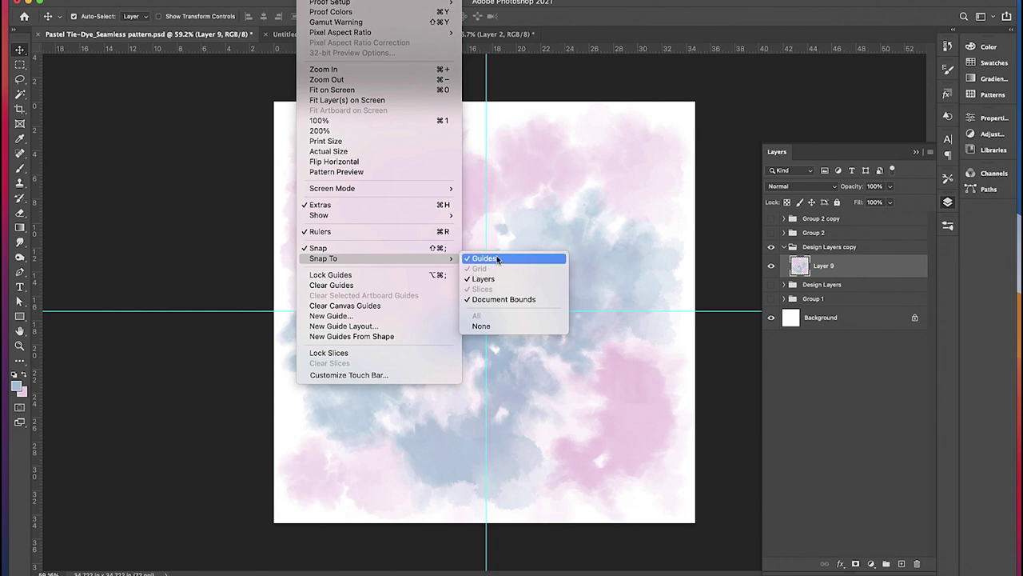
pyautogui.click(496, 258)
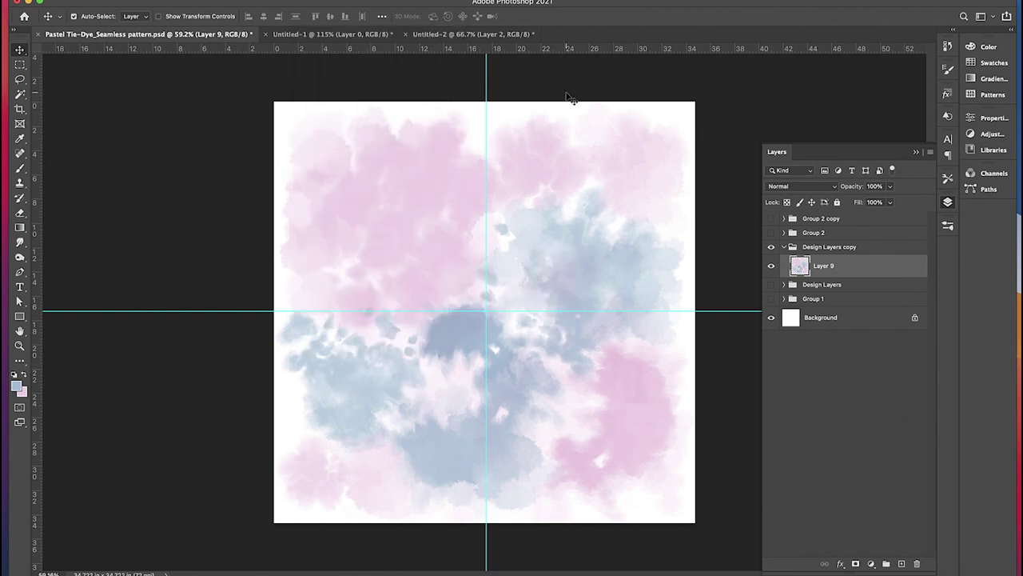
# Step: Select the tile's right half with the Rectangular Marquee and cut it
pyautogui.click(20, 64)
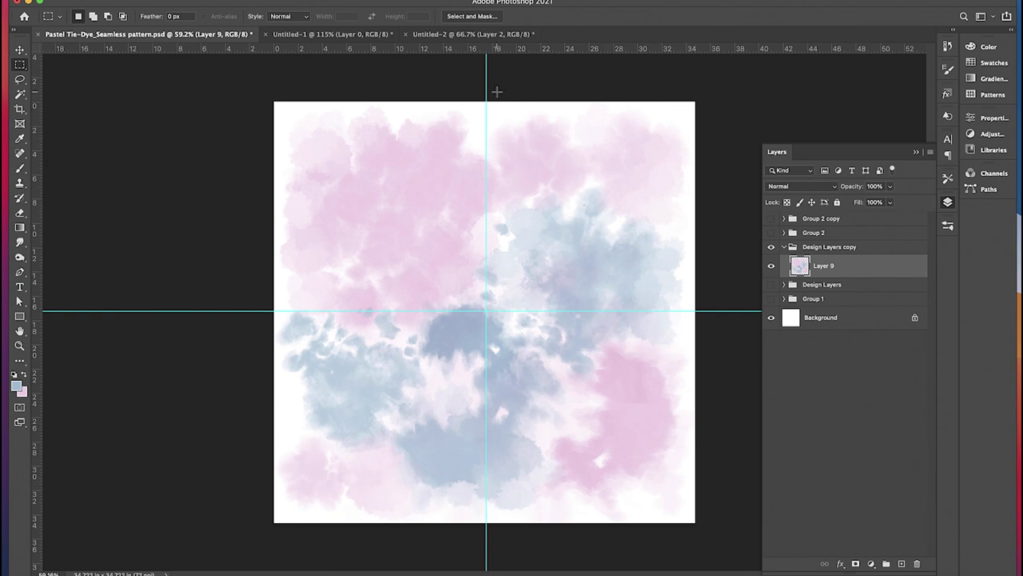
pyautogui.moveTo(486, 95); pyautogui.dragTo(734, 529)
pyautogui.press('super+x')
# Step: Paste the right half in place as Layer 22 and hide the guides
pyautogui.click(118, 1)
pyautogui.moveTo(183, 96)
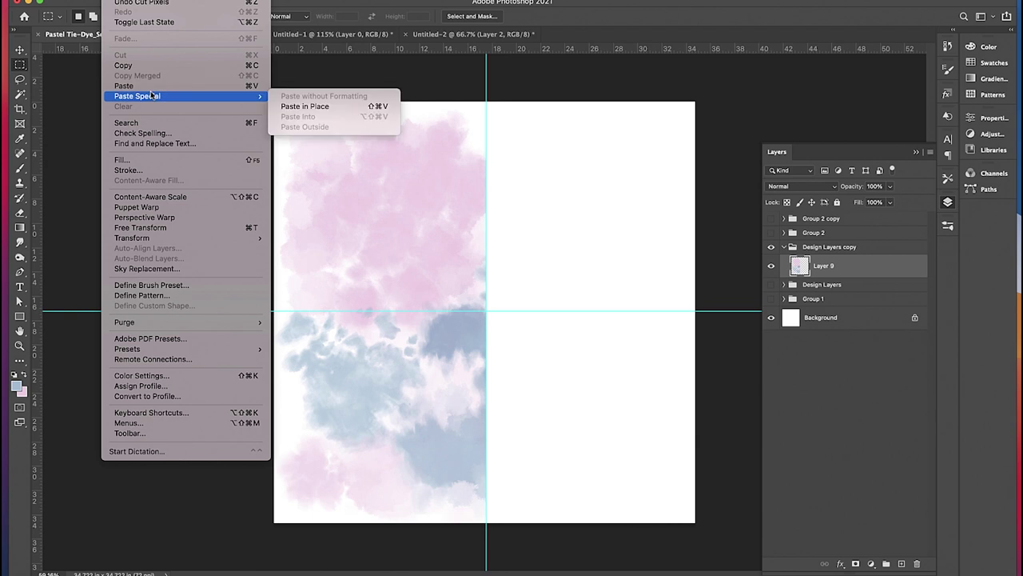
pyautogui.click(304, 106)
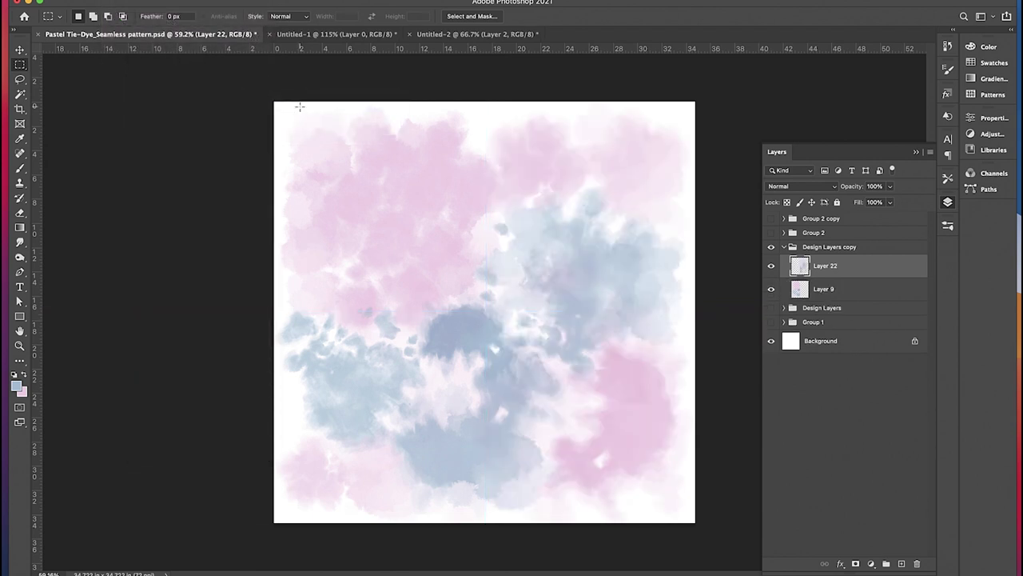
pyautogui.press('super+semicolon')
pyautogui.scroll(1, 478, 255)
pyautogui.scroll(5, 478, 255)
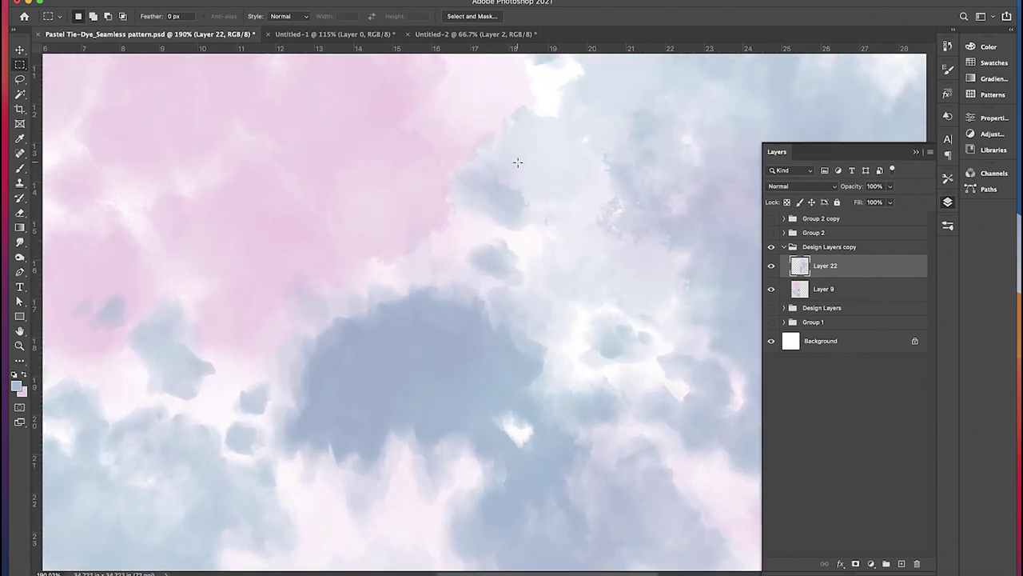
pyautogui.scroll(-4, 518, 163)
pyautogui.scroll(-2, 518, 164)
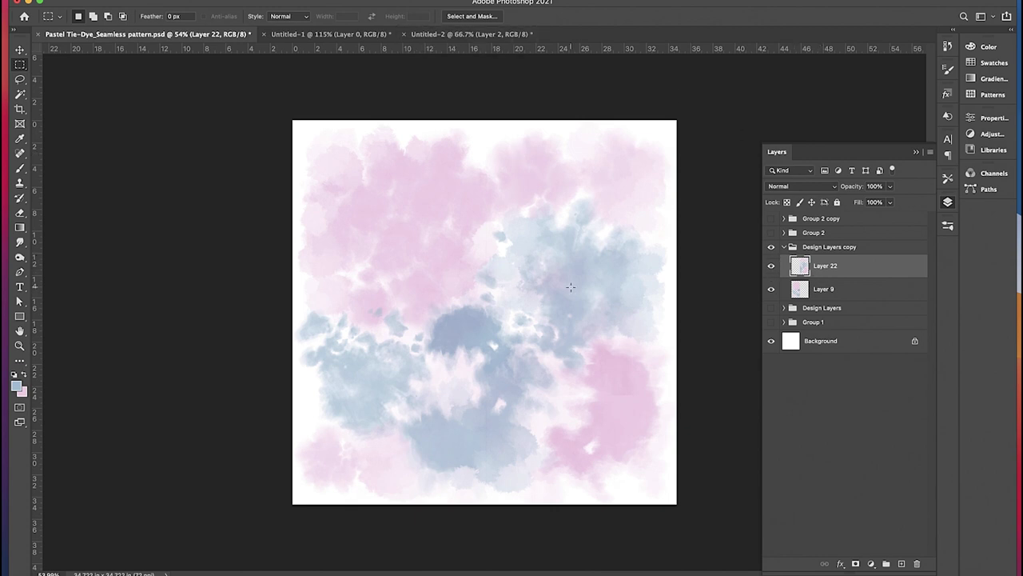
# Step: Shift Layer 22's half leftward with Free Transform and commit it
pyautogui.press('v')
pyautogui.moveTo(584, 290); pyautogui.dragTo(589, 291)
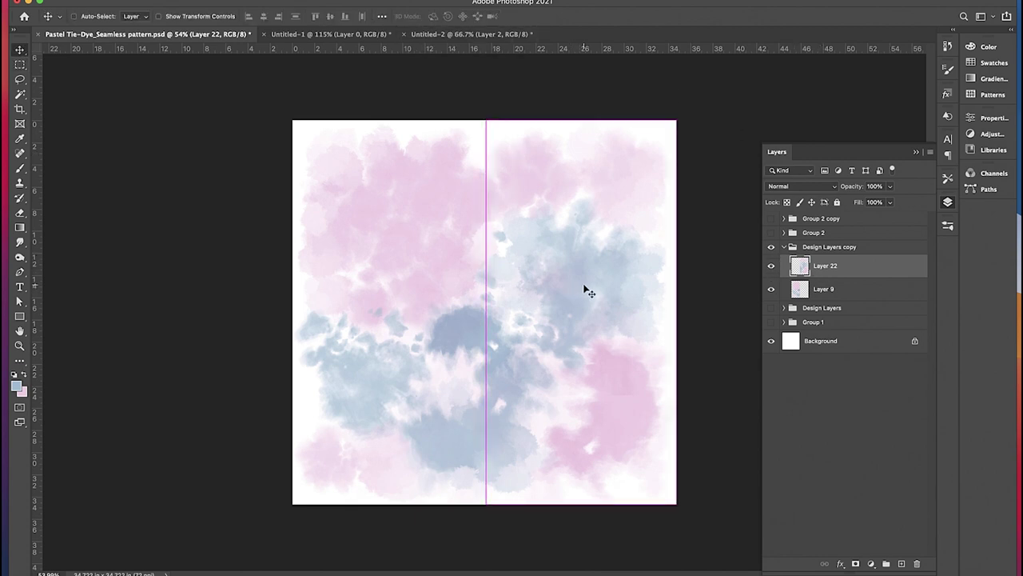
pyautogui.press('super+t')
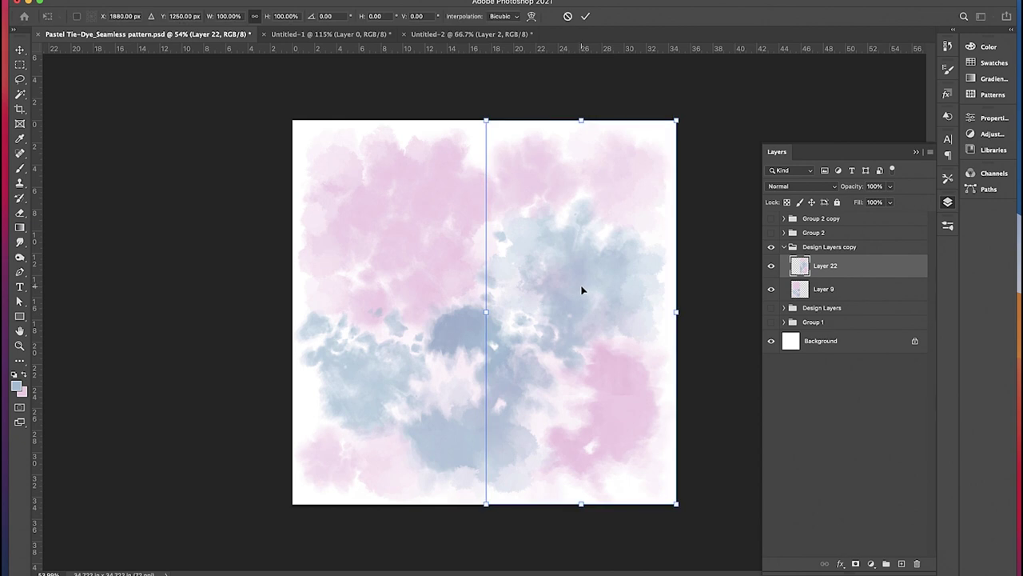
pyautogui.moveTo(584, 288); pyautogui.dragTo(394, 287)
pyautogui.press('Return')
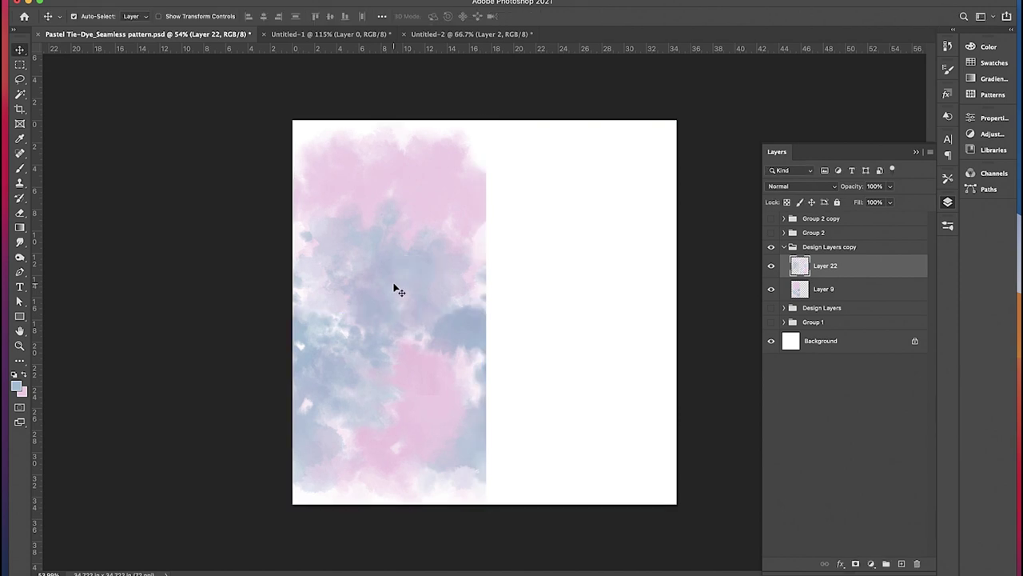
# Step: Move Layer 9 right to X 2500 px so it fills the tile's right half
pyautogui.click(831, 292)
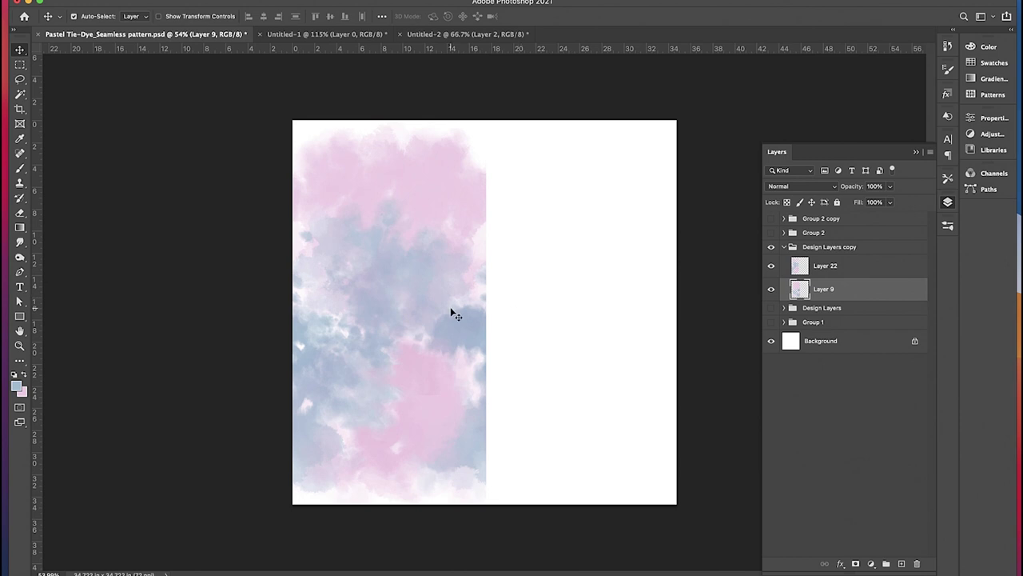
pyautogui.press('super')
pyautogui.press('super+t')
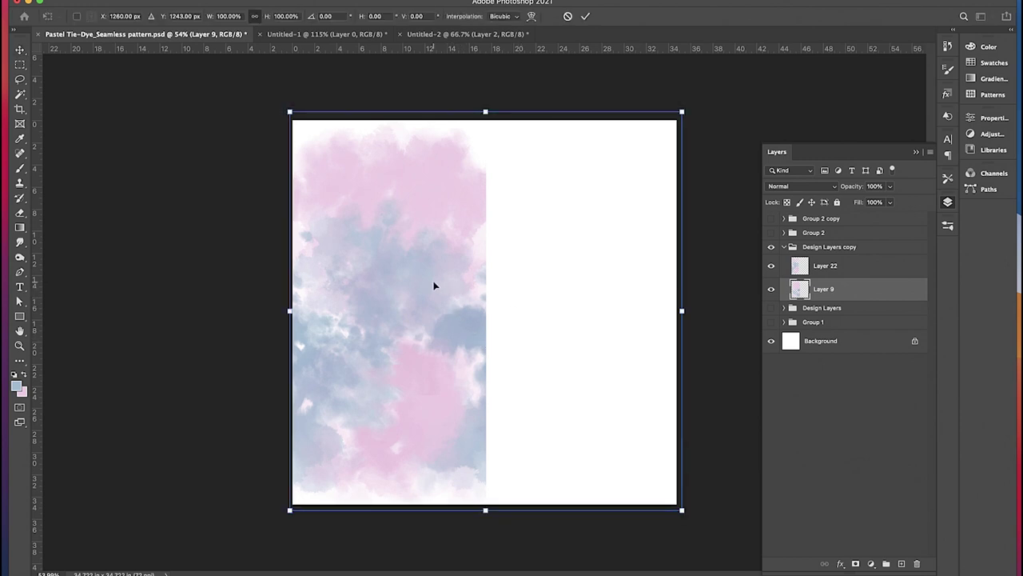
pyautogui.moveTo(434, 287); pyautogui.dragTo(622, 288)
pyautogui.press('Return')
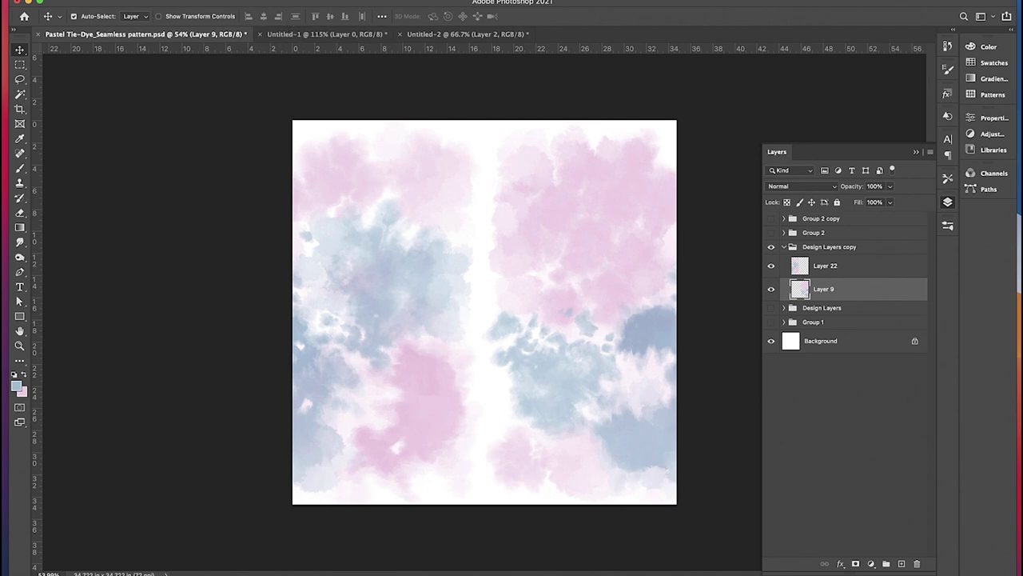
# Step: Define the tile as a pattern under its default name
pyautogui.click(120, 0)
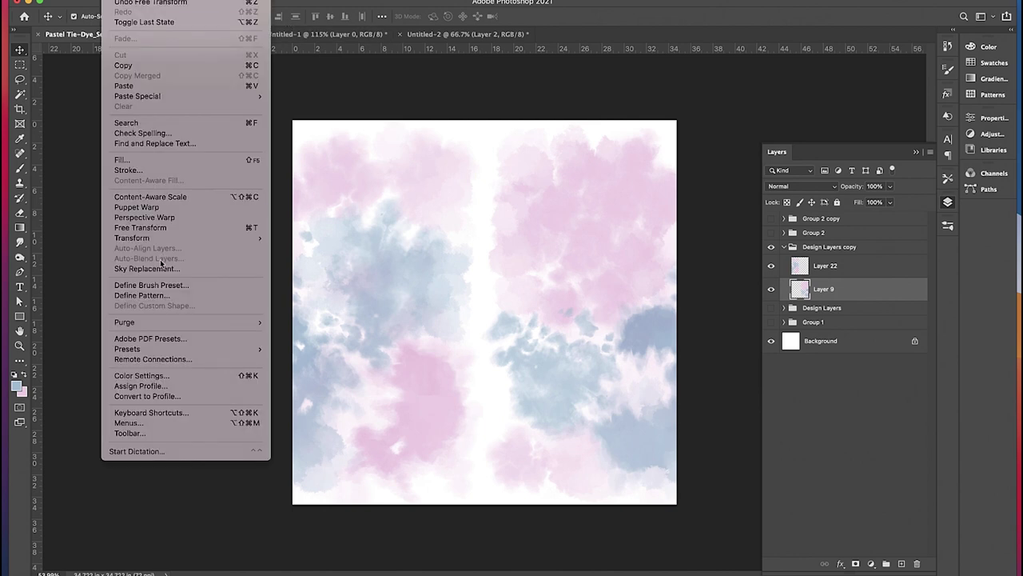
pyautogui.click(162, 297)
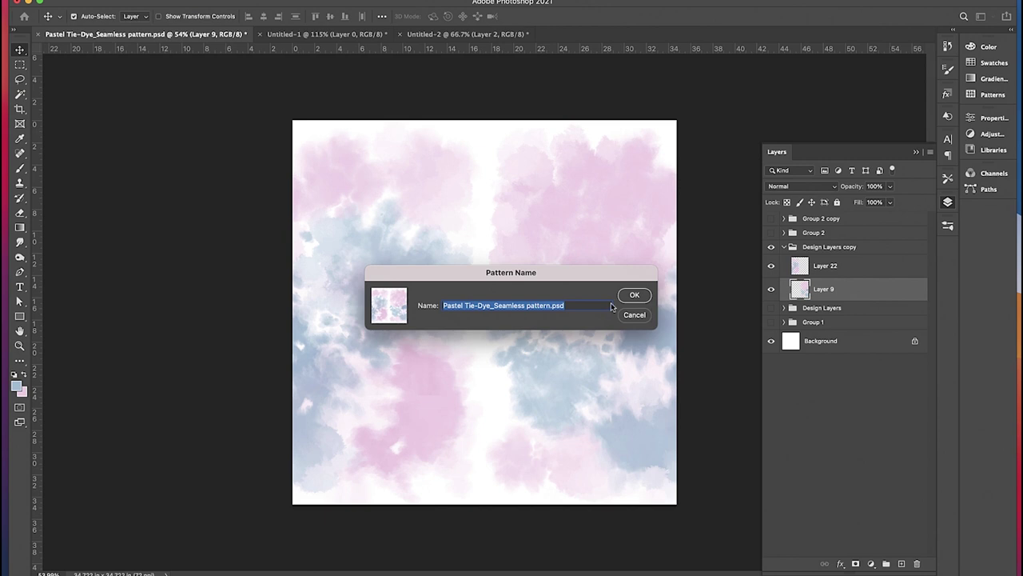
pyautogui.click(634, 295)
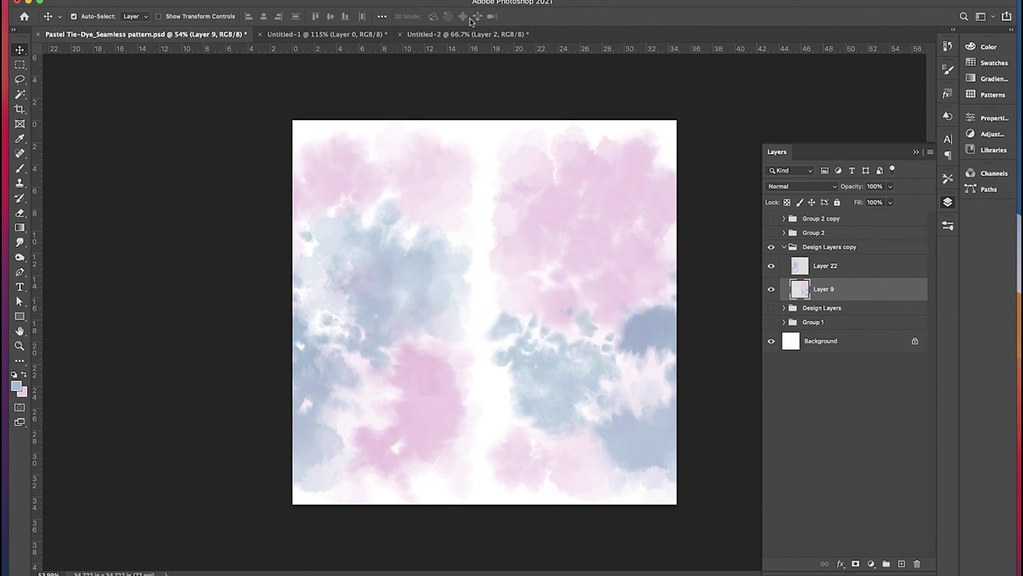
# Step: Switch to the Untitled-1 test document, dismissing an unneeded New Document dialog
pyautogui.click(339, 36)
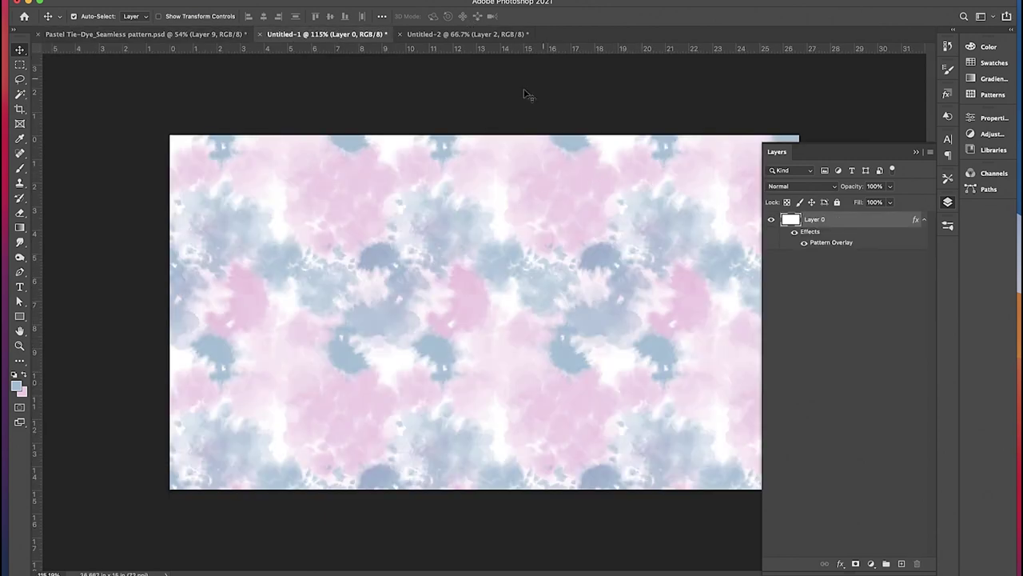
pyautogui.click(96, 0)
pyautogui.click(100, 5)
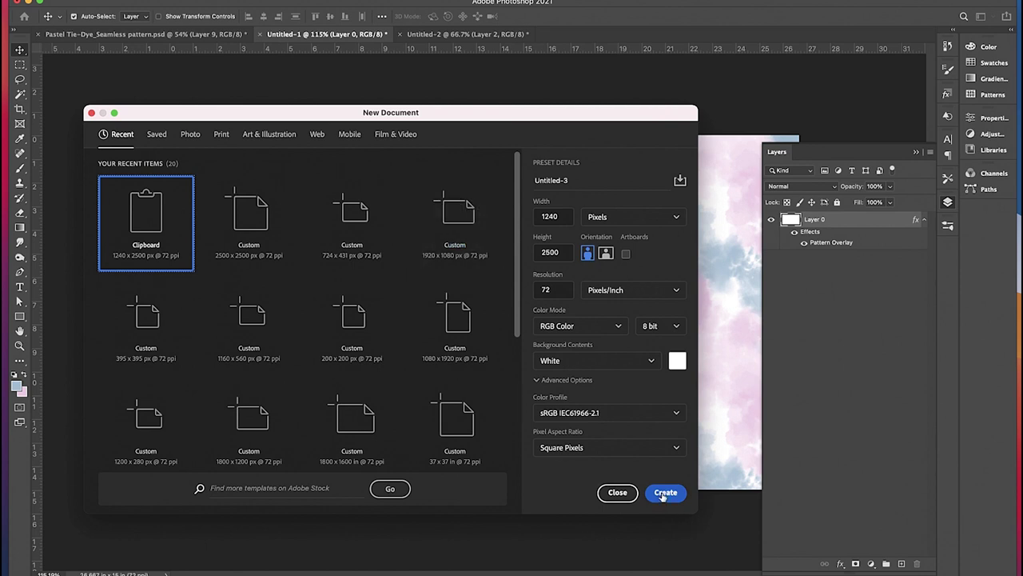
pyautogui.click(618, 492)
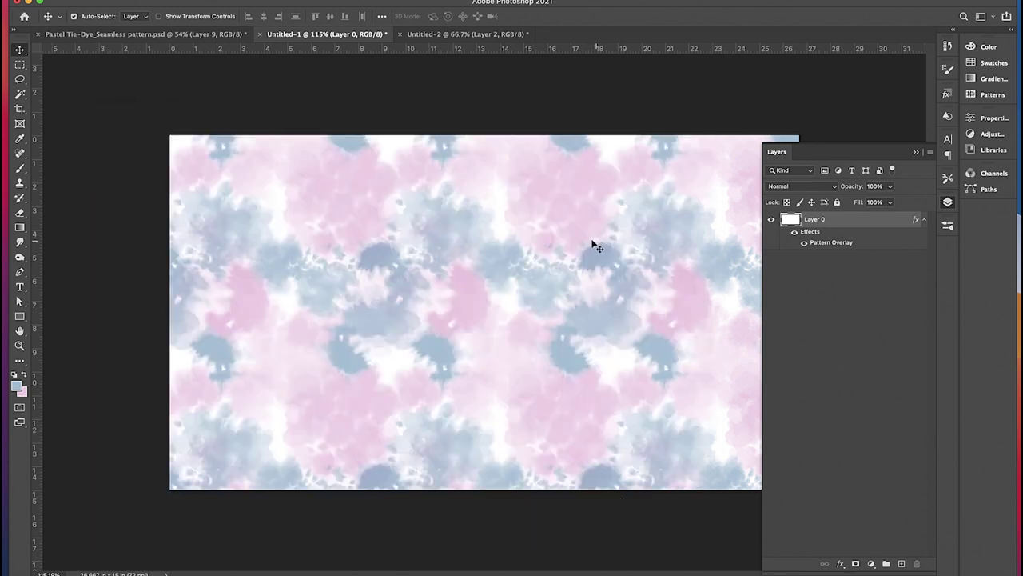
# Step: Give Layer 0 a Pattern Overlay using the new tie-dye pattern and fit the canvas on screen
pyautogui.doubleClick(859, 223)
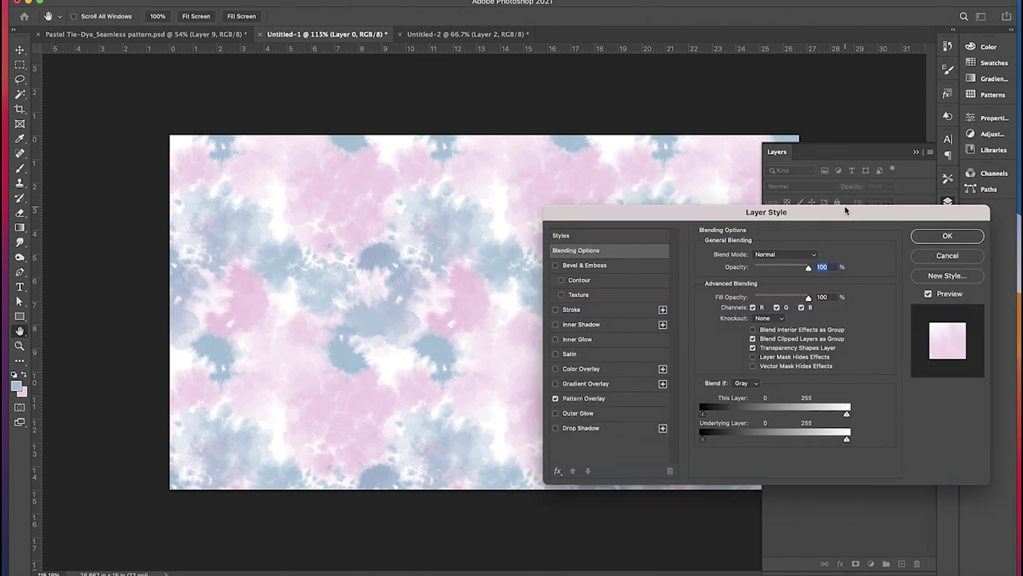
pyautogui.click(616, 400)
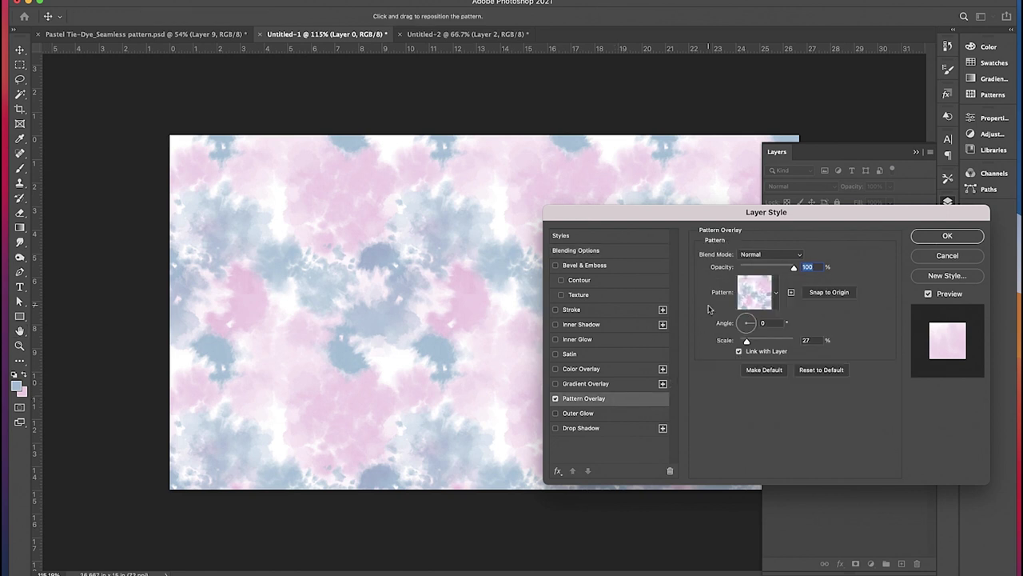
pyautogui.click(777, 293)
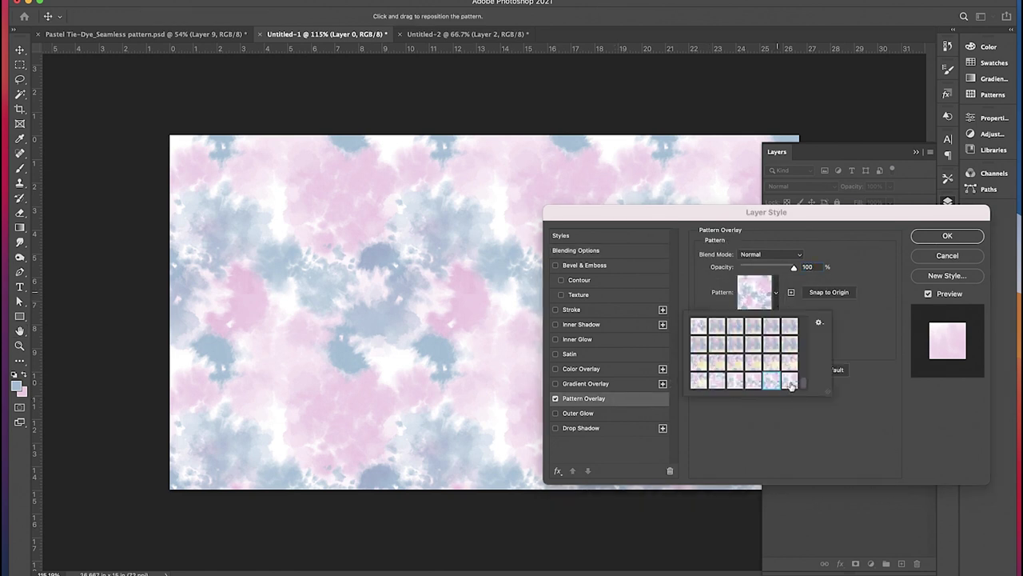
pyautogui.click(788, 381)
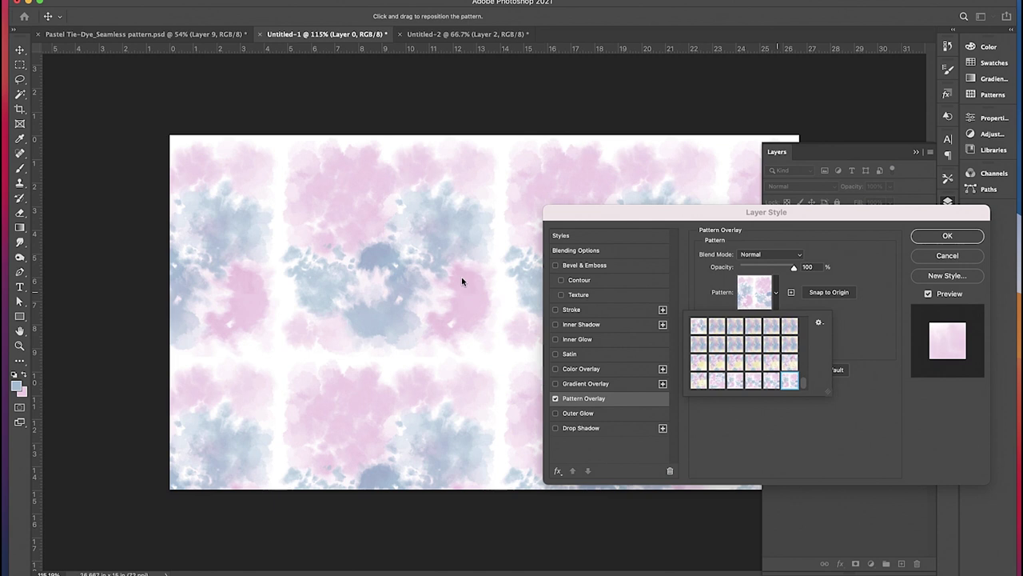
pyautogui.moveTo(592, 216); pyautogui.dragTo(523, 261)
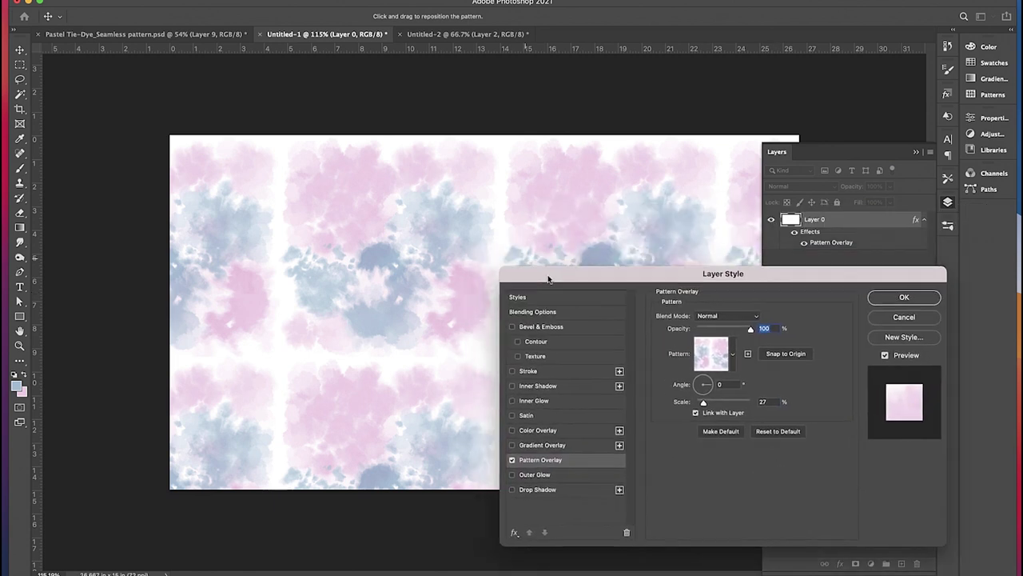
pyautogui.press('Return')
pyautogui.hotkey('ctrl', '0')
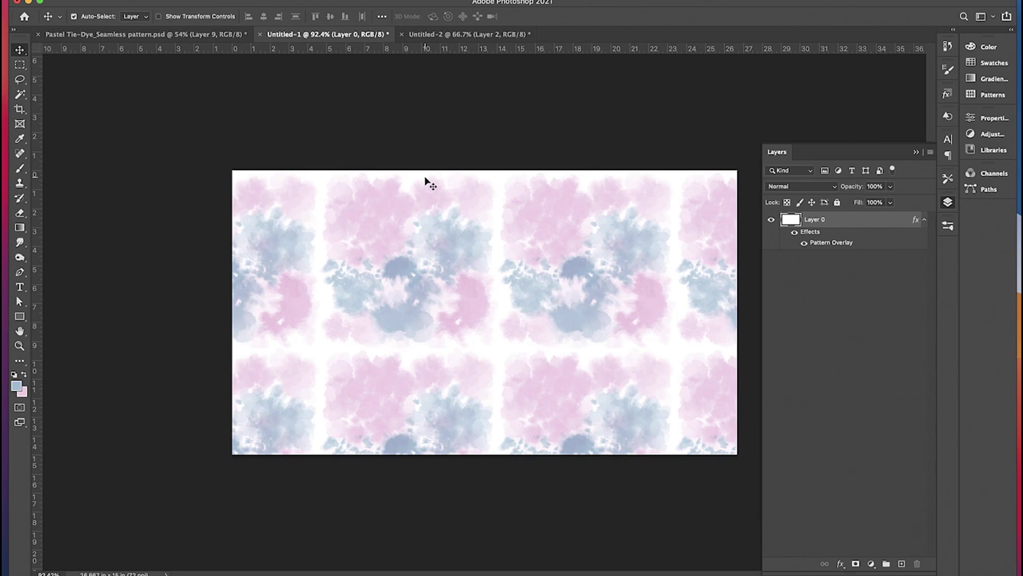
# Step: In the Pastel Tie-Dye file, hide Design Layers copy and show Group 2 copy
pyautogui.click(174, 35)
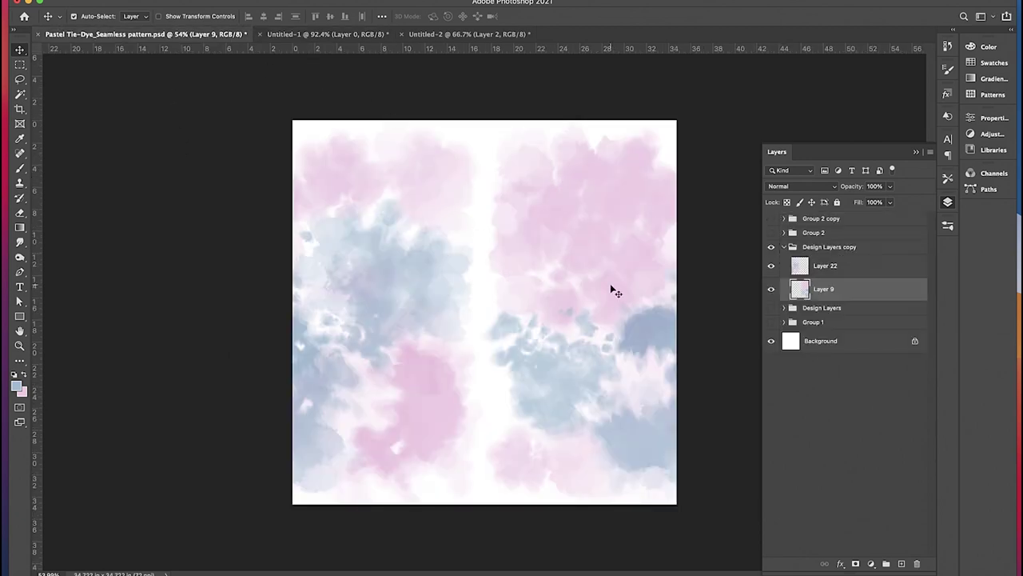
pyautogui.click(784, 247)
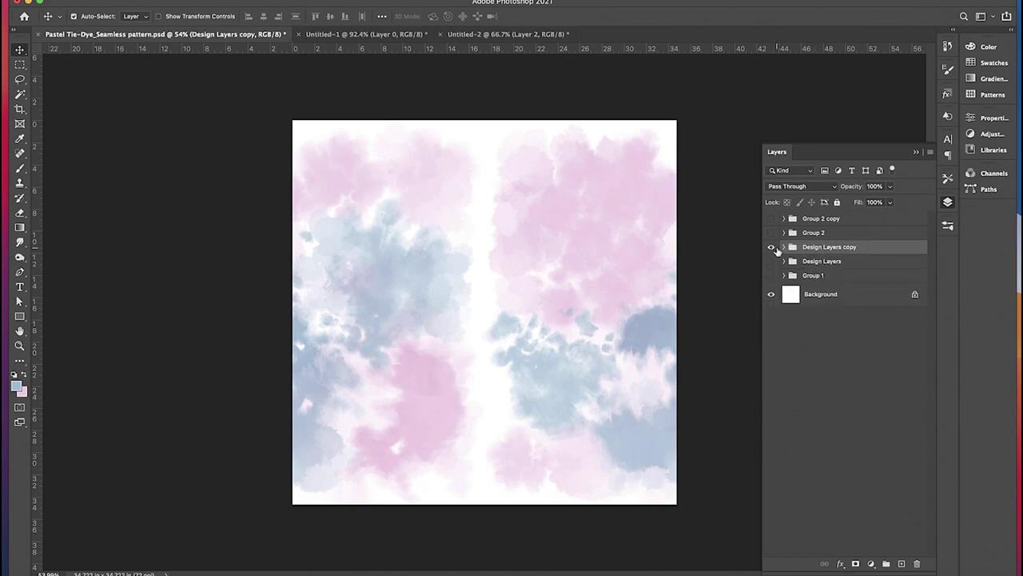
pyautogui.click(785, 247)
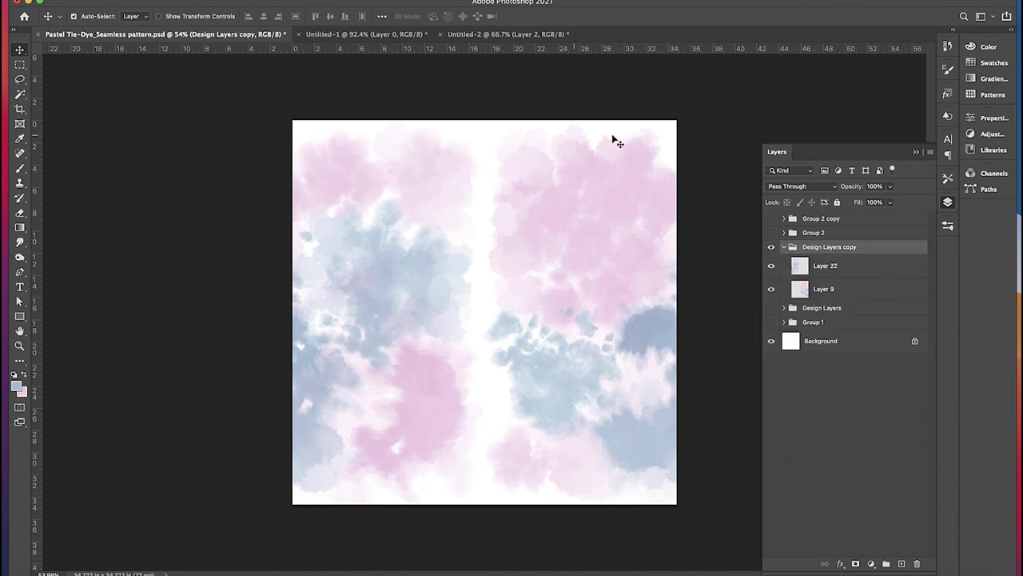
pyautogui.click(771, 247)
pyautogui.click(771, 219)
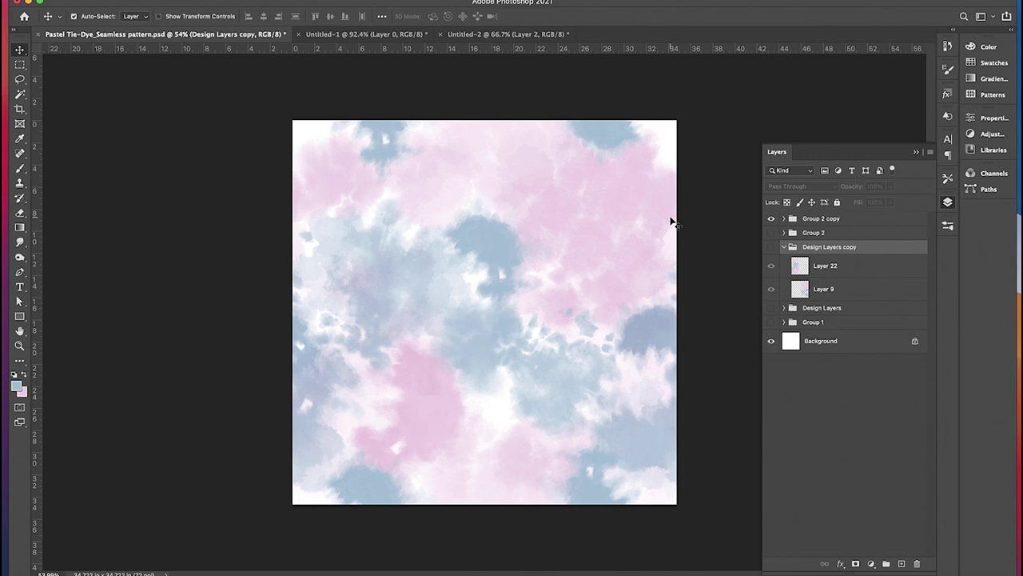
# Step: Hide Layers 20 through 9 in Group 2 copy, leaving only Layer 17 visible
pyautogui.click(784, 218)
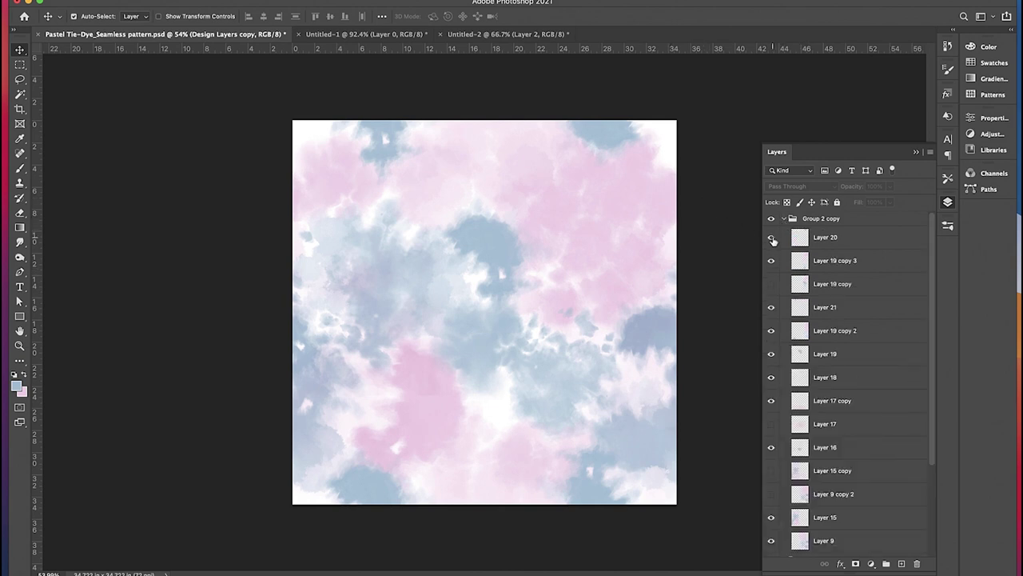
pyautogui.moveTo(772, 241); pyautogui.dragTo(775, 460)
pyautogui.scroll(-4, 791, 383)
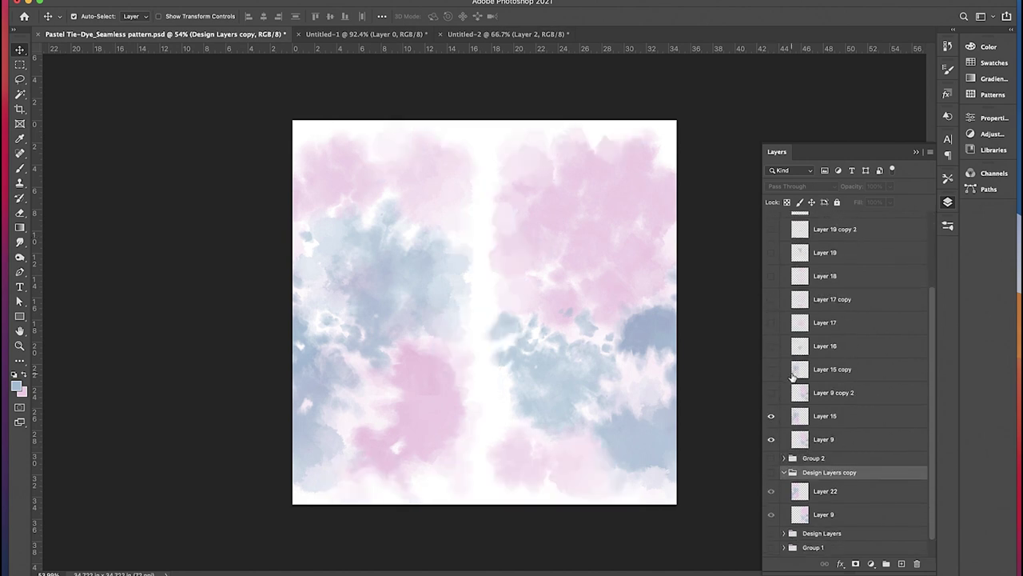
pyautogui.click(771, 322)
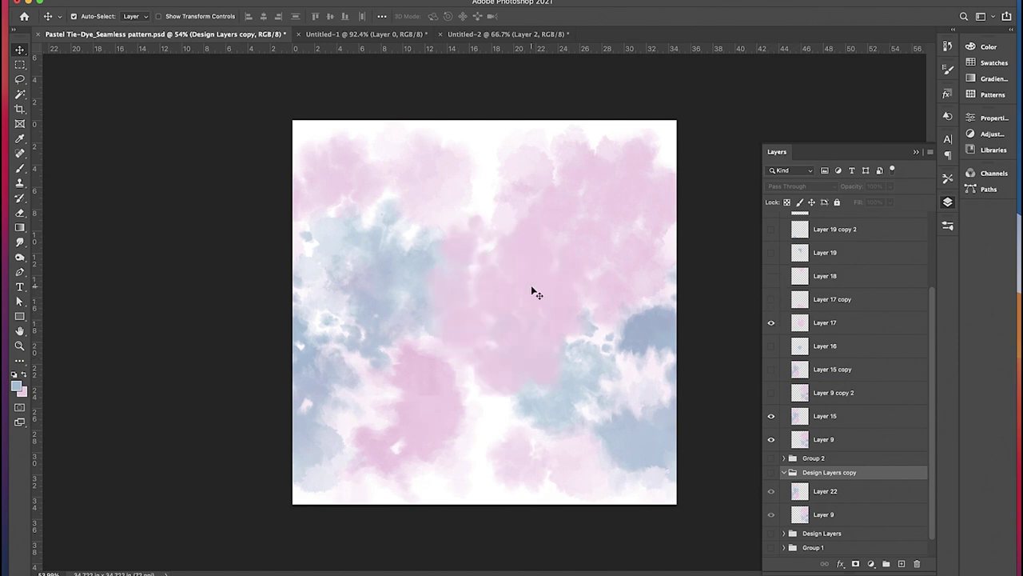
pyautogui.moveTo(771, 439); pyautogui.dragTo(772, 415)
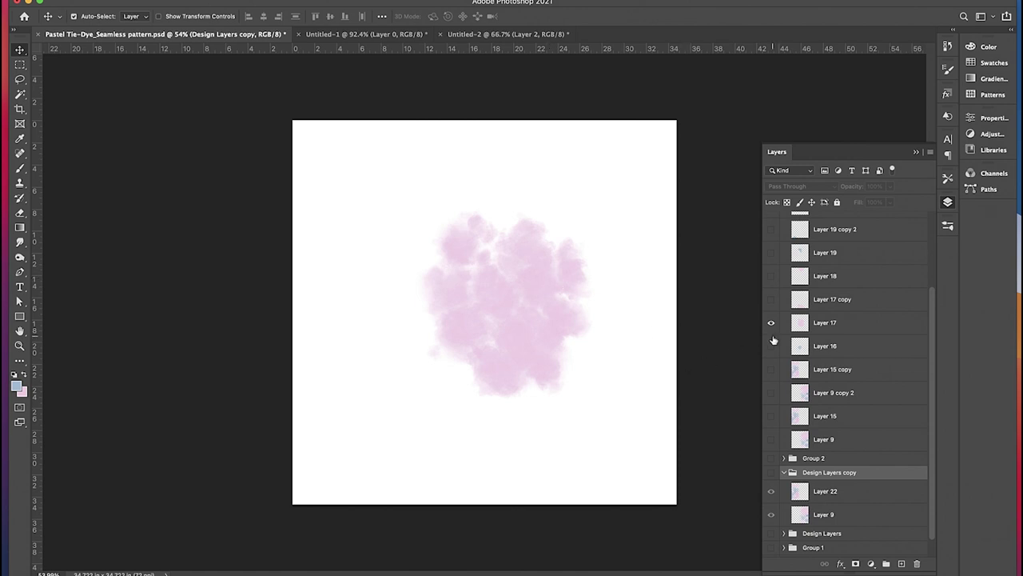
# Step: Select Layer 17 and cut the lower half of its pink cloud with a rectangular selection
pyautogui.click(810, 329)
pyautogui.press('m')
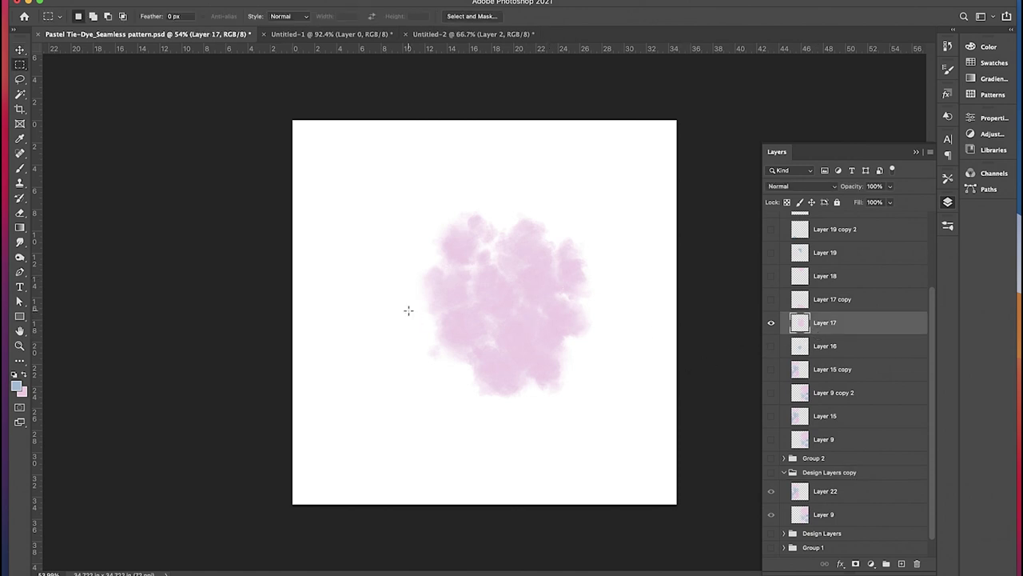
pyautogui.moveTo(394, 292); pyautogui.dragTo(630, 409)
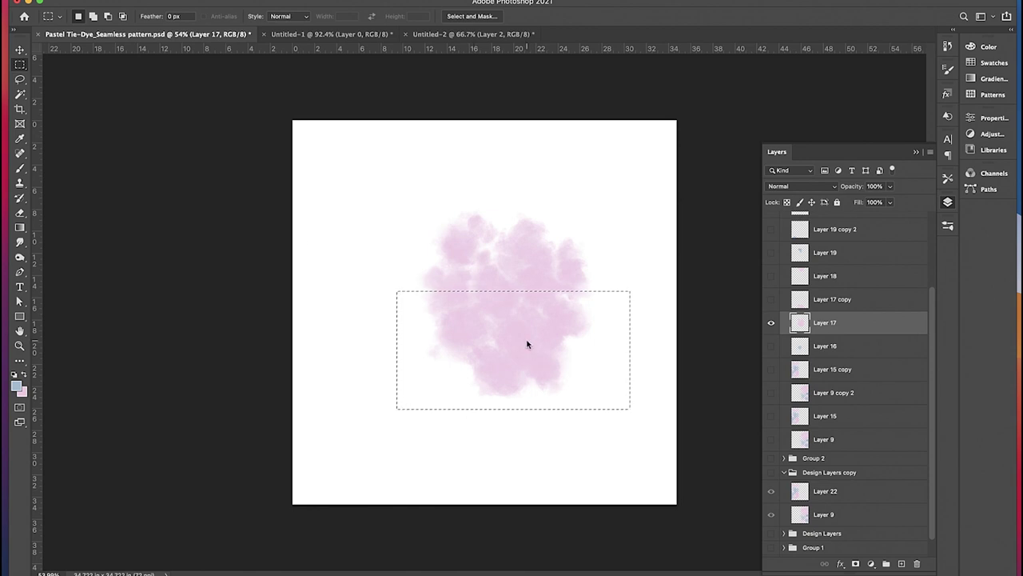
pyautogui.press('super+x')
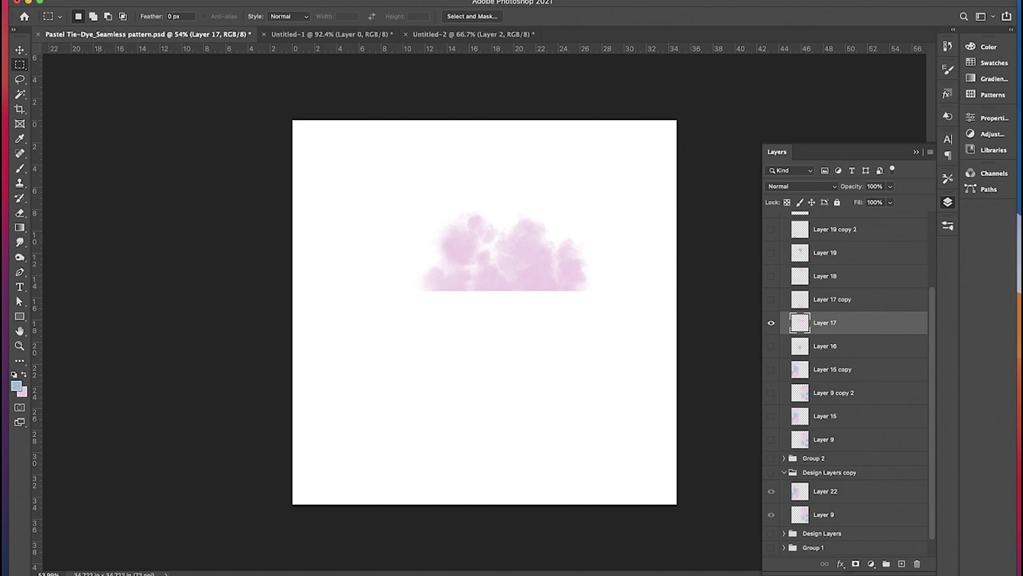
# Step: Paste the cut cloud half in place as a new Layer 23 via Edit > Paste Special
pyautogui.click(117, 0)
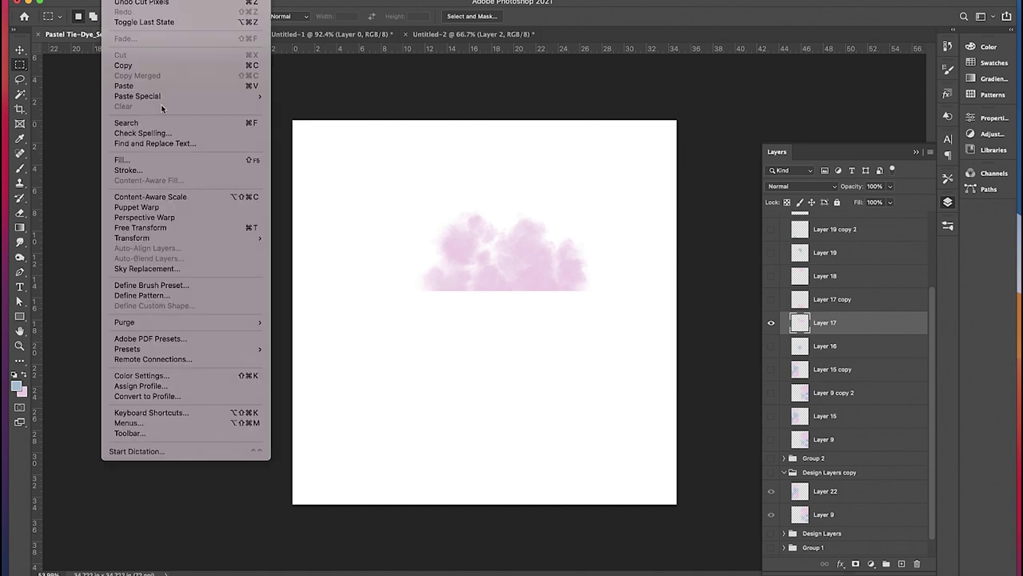
pyautogui.moveTo(172, 97)
pyautogui.click(295, 107)
# Step: With the Move tool, fit the tile on screen and make Layer 23 visible and active
pyautogui.press('v')
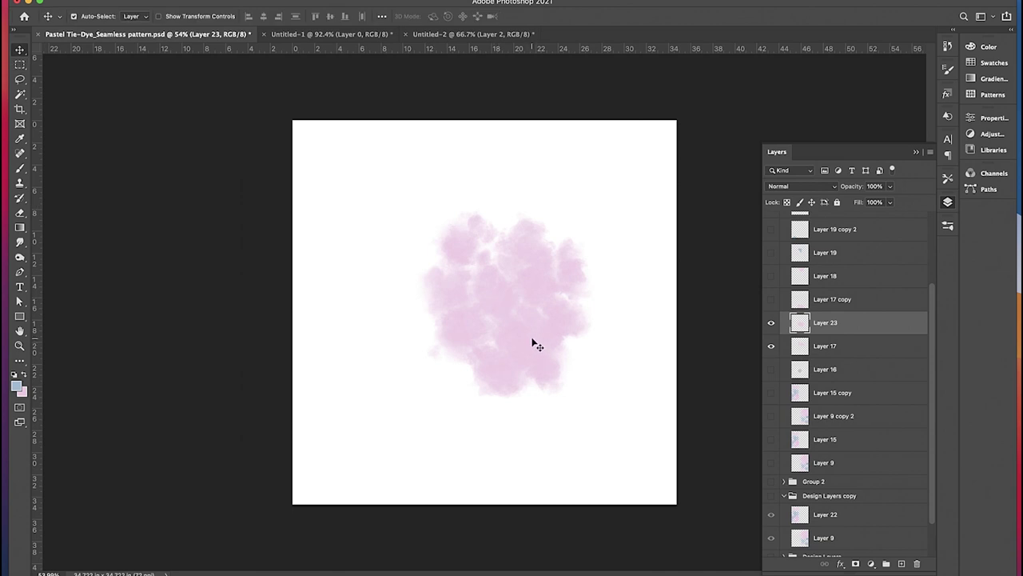
pyautogui.scroll(5, 533, 342)
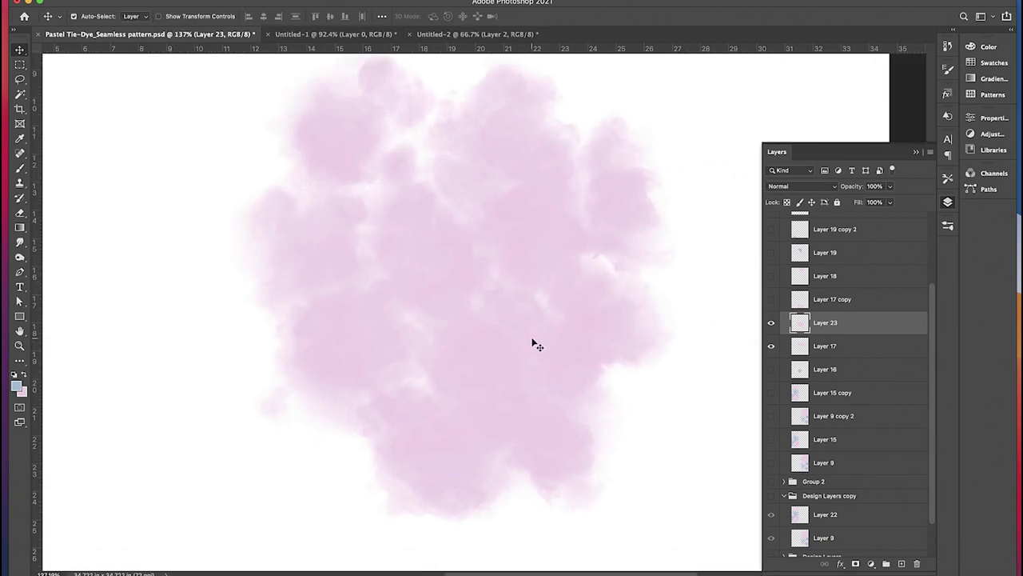
pyautogui.scroll(3, 532, 304)
pyautogui.scroll(-3, 532, 304)
pyautogui.scroll(-1, 538, 304)
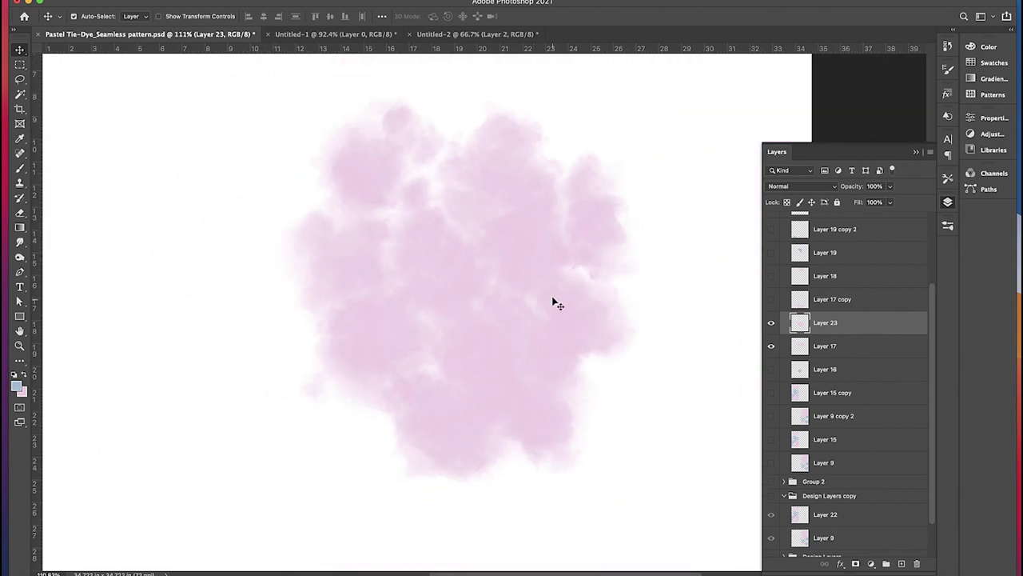
pyautogui.click(831, 347)
pyautogui.press('super+0')
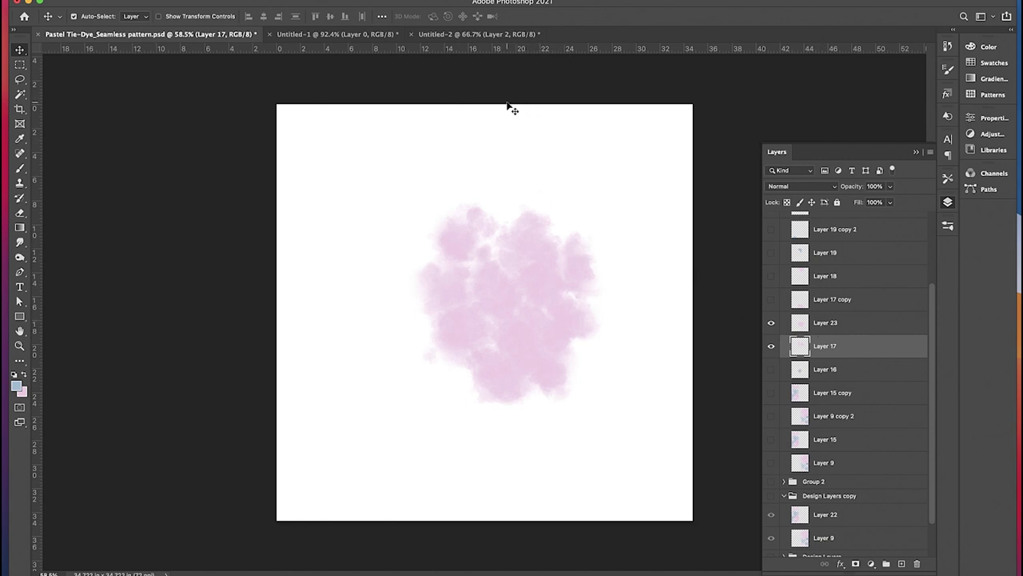
pyautogui.click(772, 322)
pyautogui.hotkey('alt', ']')
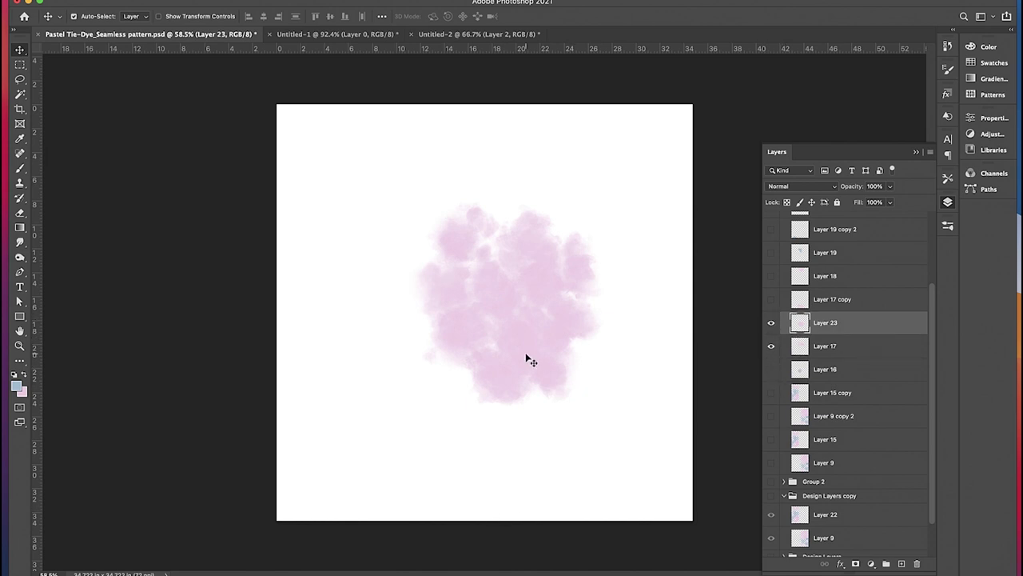
# Step: Drag Layer 23's cloud half to the tile's top edge and Layer 17's half to the bottom edge
pyautogui.moveTo(528, 360); pyautogui.dragTo(521, 172)
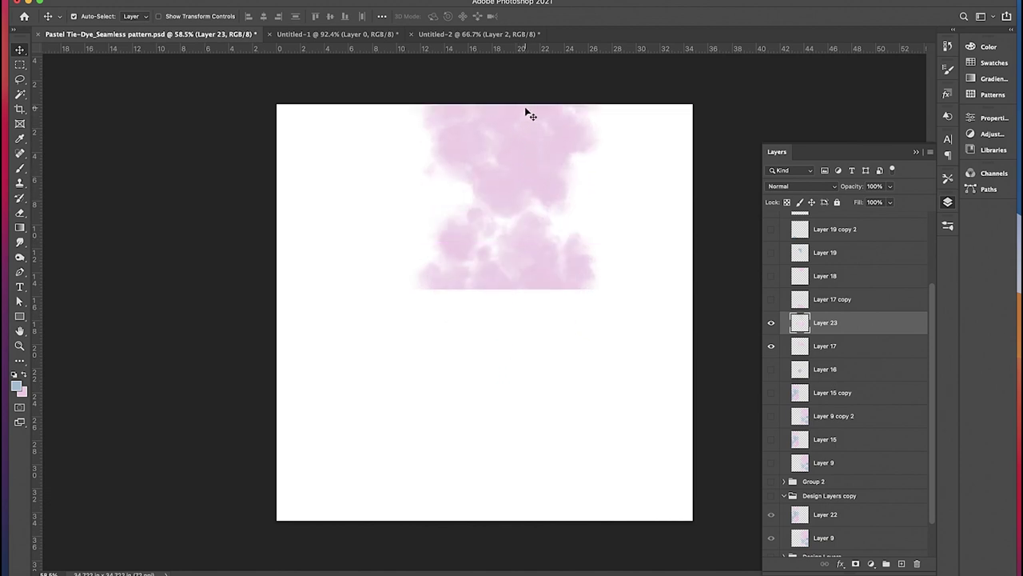
pyautogui.scroll(5, 525, 113)
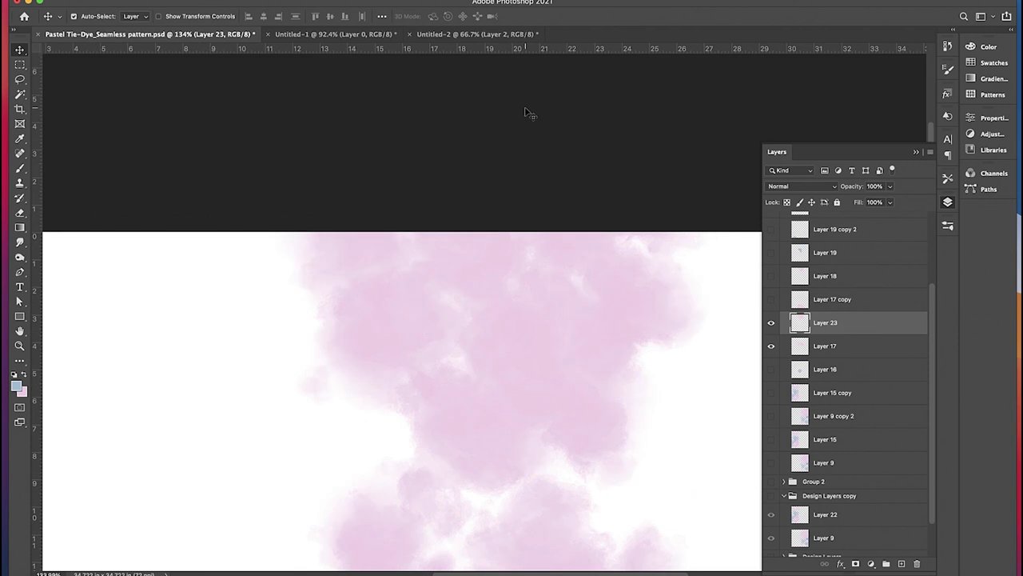
pyautogui.scroll(5, 531, 242)
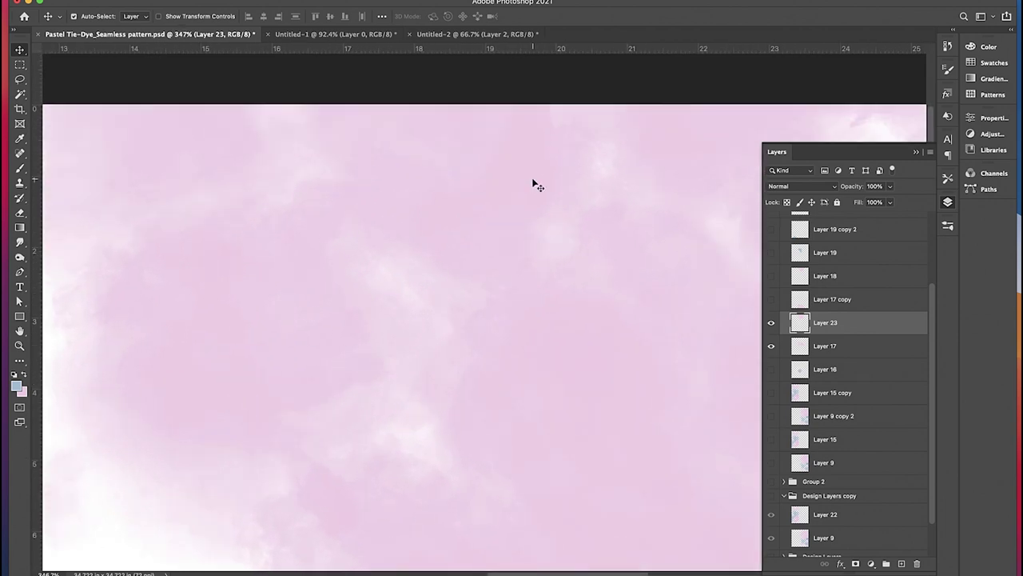
pyautogui.moveTo(533, 168); pyautogui.dragTo(536, 197)
pyautogui.press('super+0')
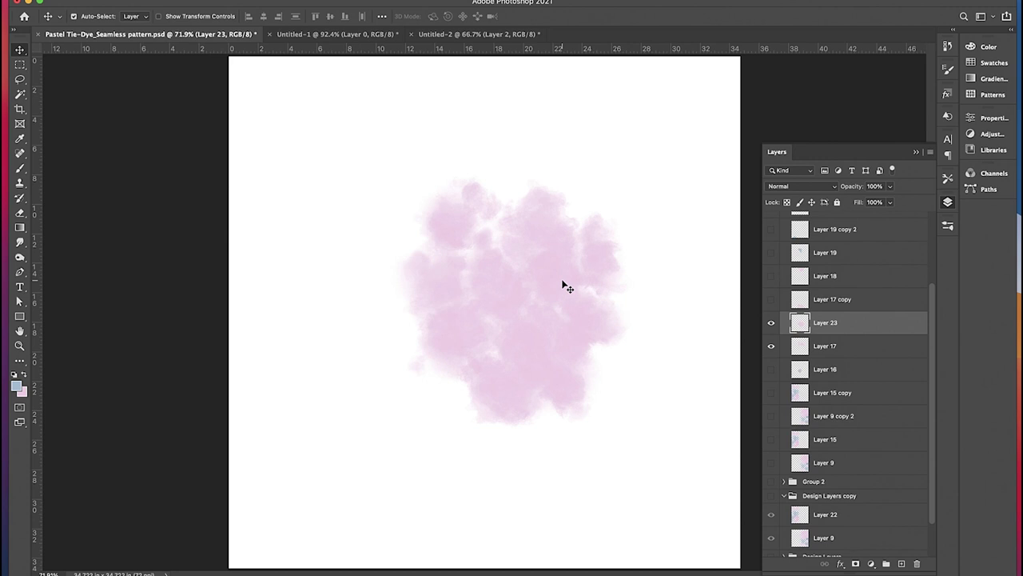
pyautogui.moveTo(537, 352); pyautogui.dragTo(520, 128)
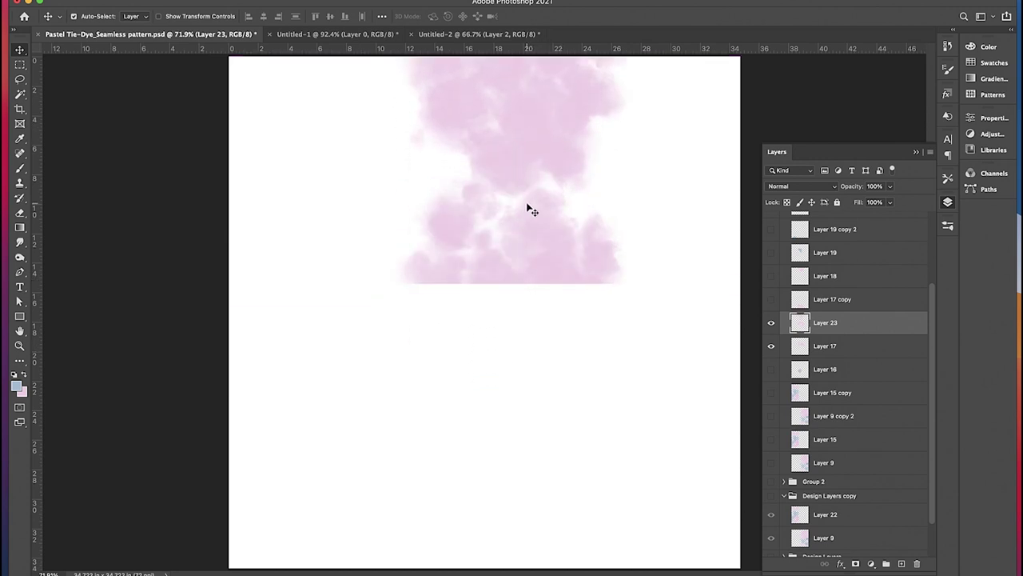
pyautogui.click(534, 227)
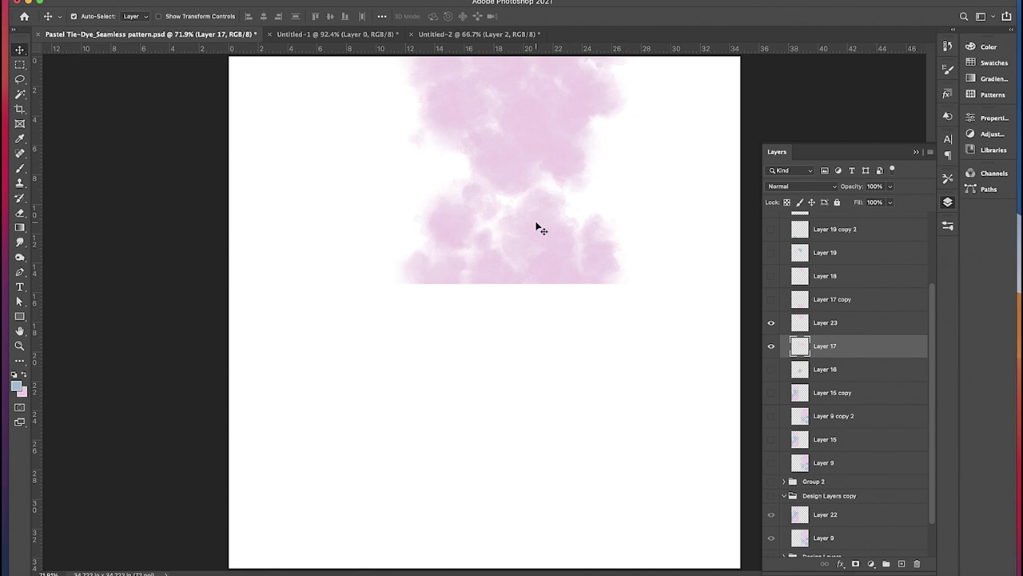
pyautogui.moveTo(537, 226); pyautogui.dragTo(571, 508)
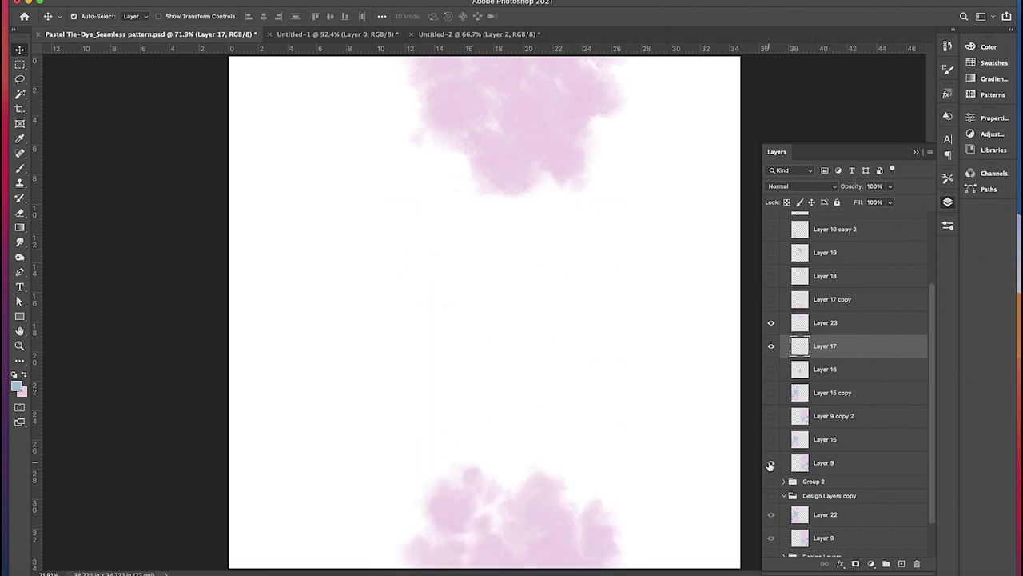
# Step: Show Layers 9, 15, 16, 17 copy and 18, keeping Layer 17 and Layer 23 hidden
pyautogui.click(771, 462)
pyautogui.click(770, 439)
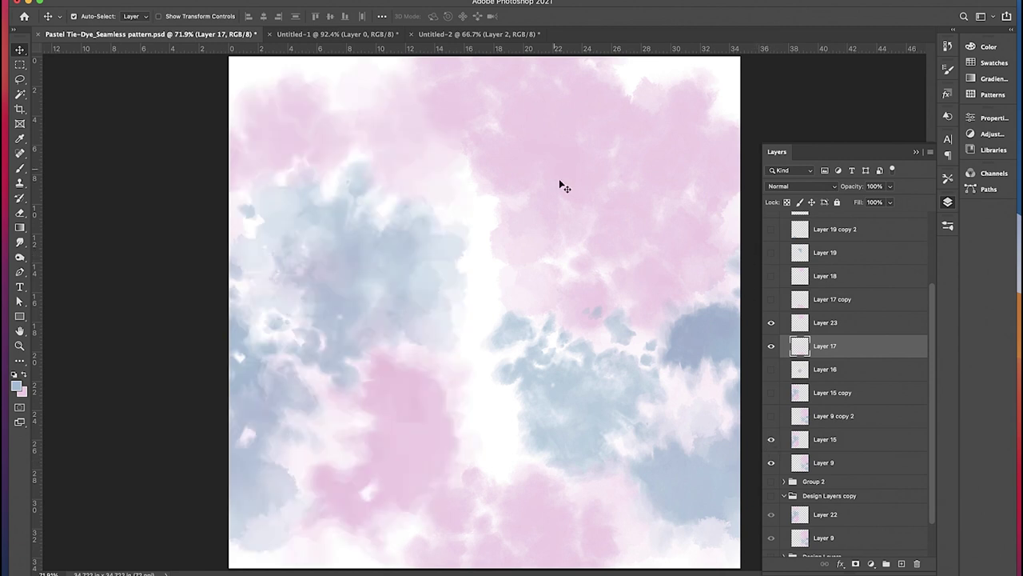
pyautogui.scroll(-2, 507, 251)
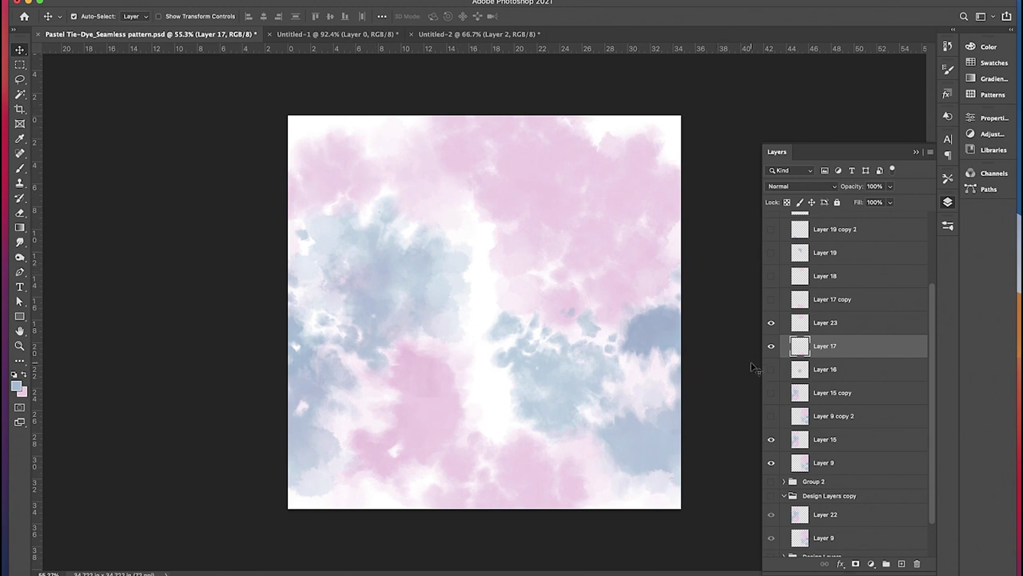
pyautogui.moveTo(772, 347); pyautogui.dragTo(772, 322)
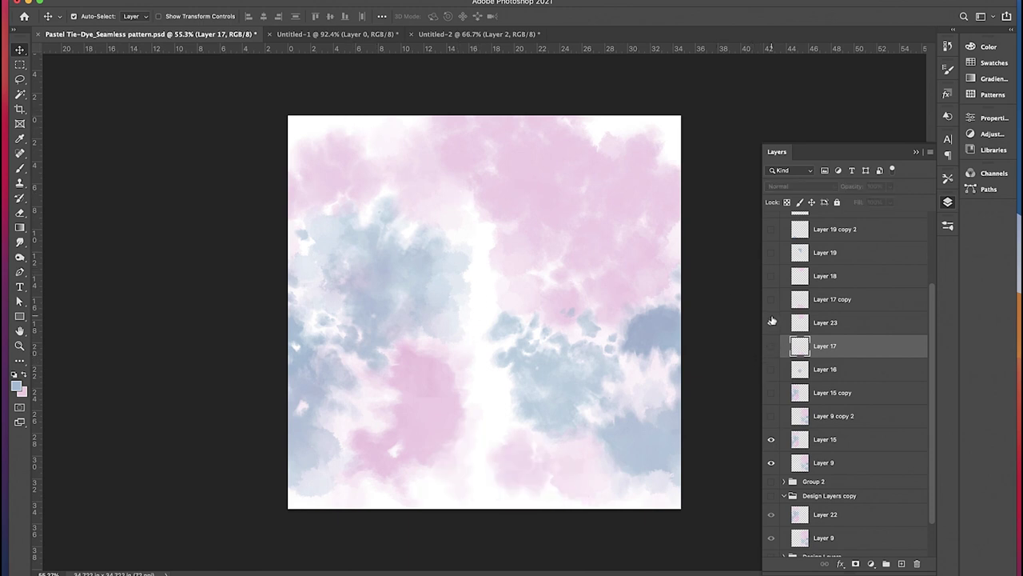
pyautogui.click(772, 371)
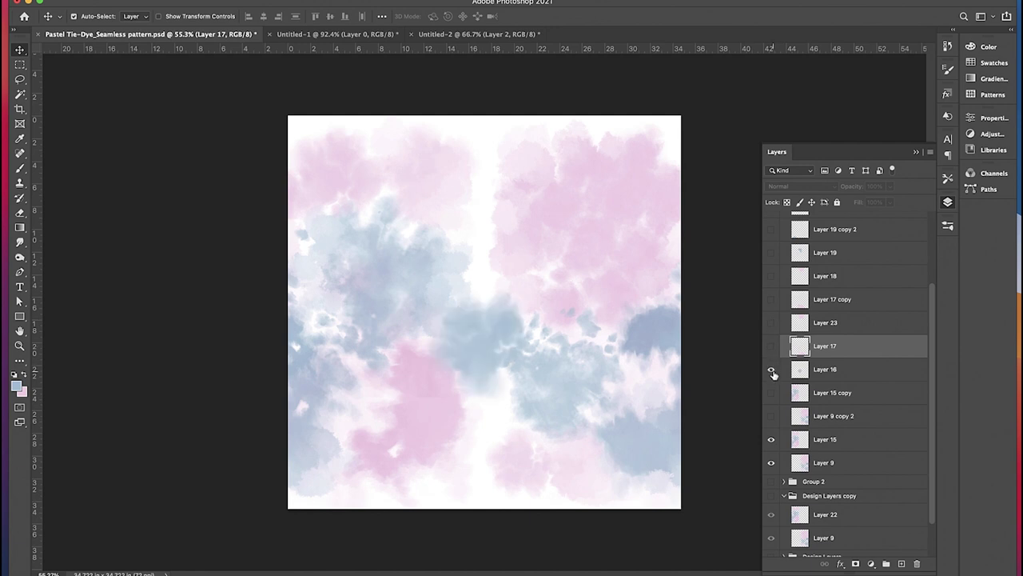
pyautogui.moveTo(772, 300); pyautogui.dragTo(771, 324)
pyautogui.click(534, 471)
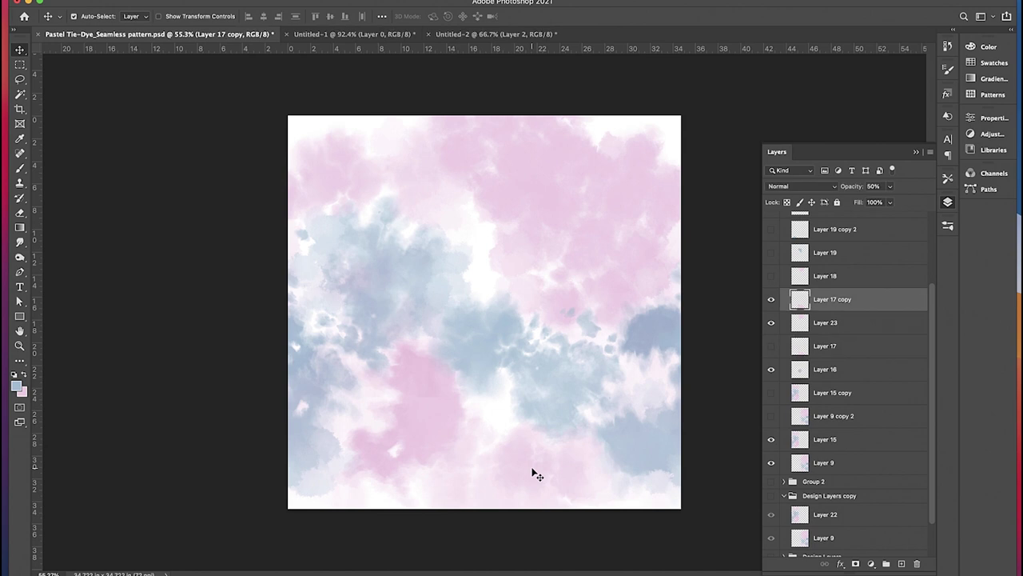
pyautogui.click(771, 322)
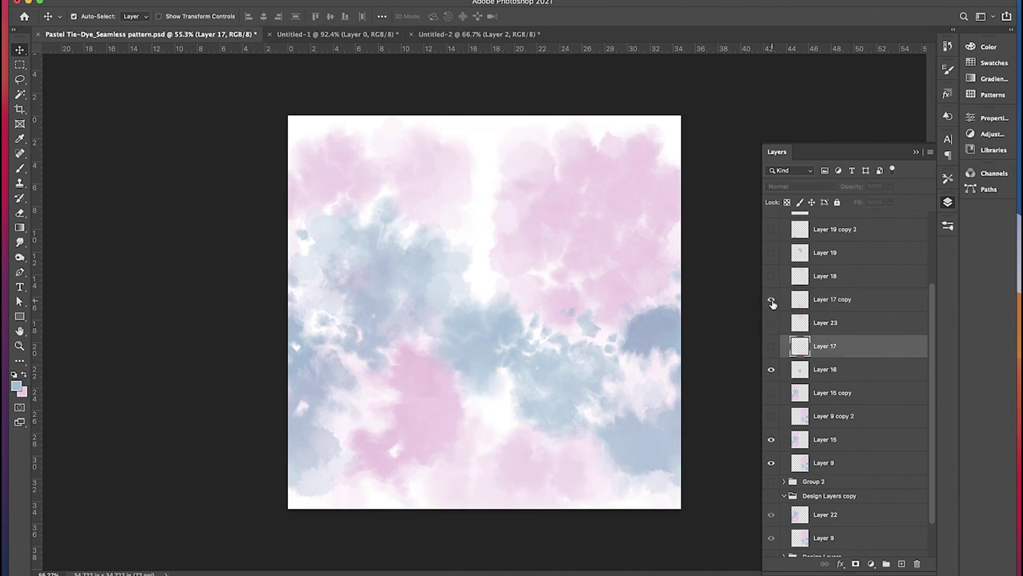
pyautogui.click(772, 275)
pyautogui.click(847, 276)
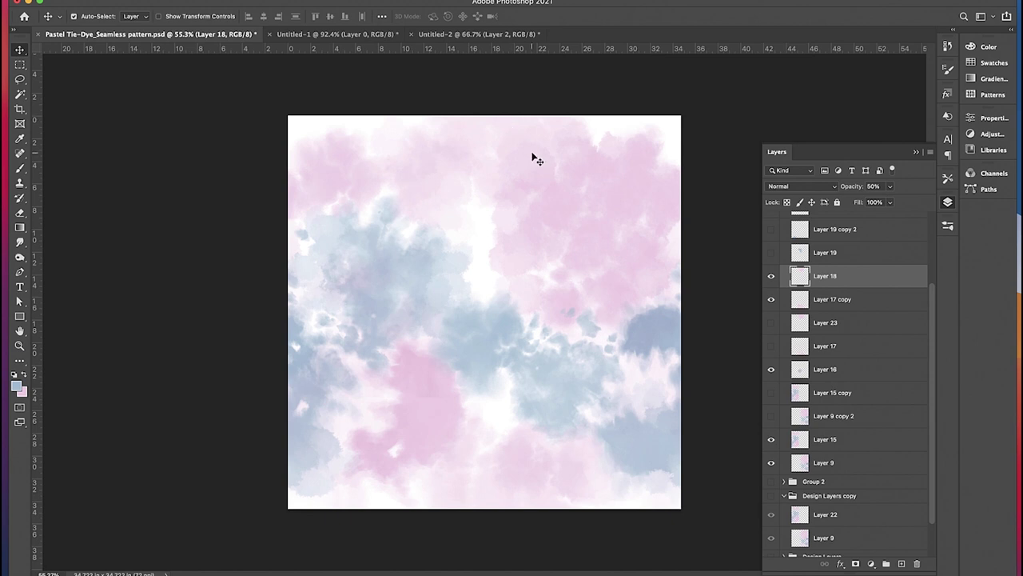
# Step: Lower Layer 16's central blue patch to 60% opacity
pyautogui.click(831, 374)
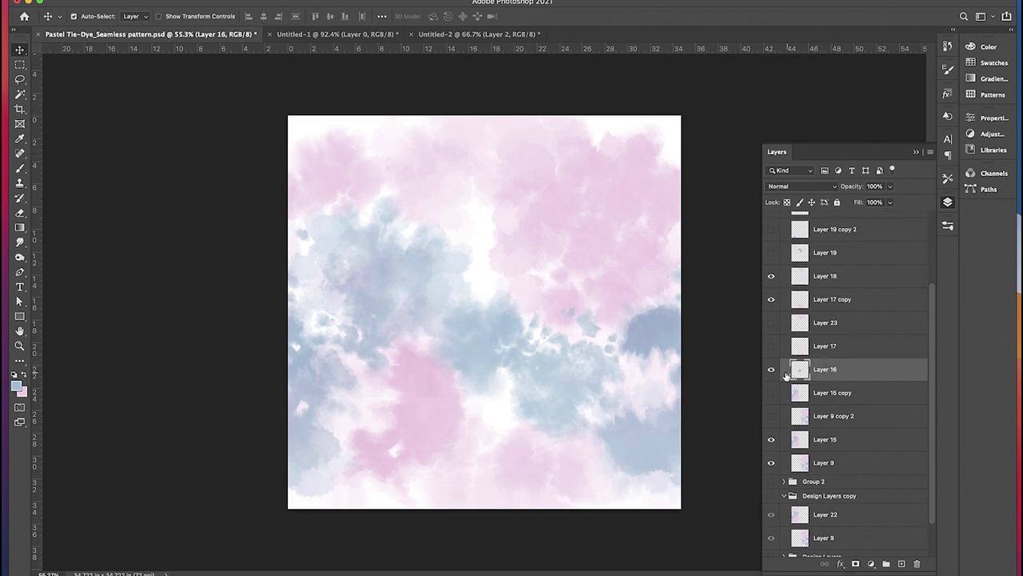
pyautogui.click(771, 370)
pyautogui.click(772, 371)
pyautogui.click(879, 187)
pyautogui.write('60')
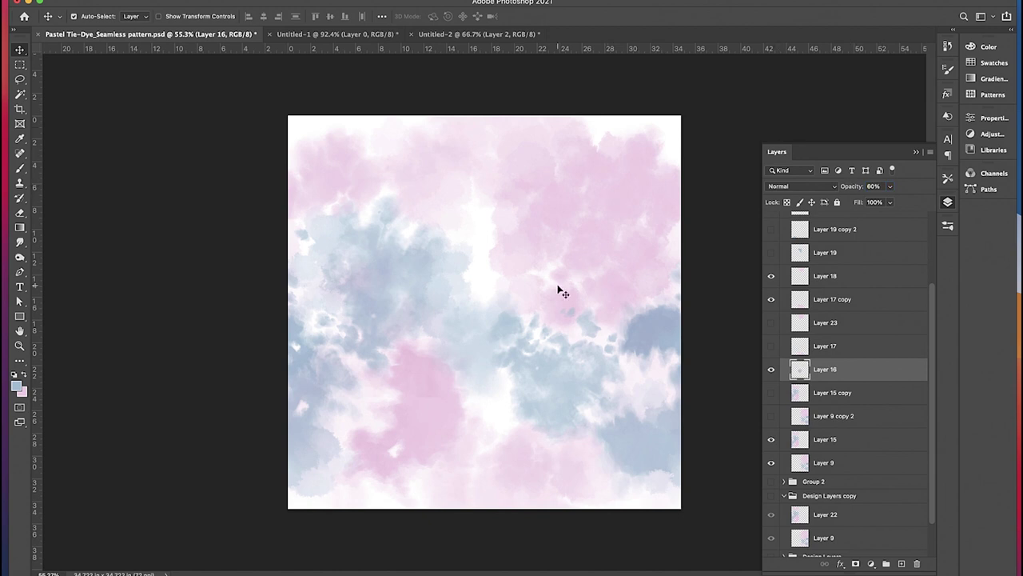
# Step: Show Layers 19, 19 copy 2, 19 copy 3, 20 and 21, and hide Layer 19 copy
pyautogui.scroll(2, 793, 278)
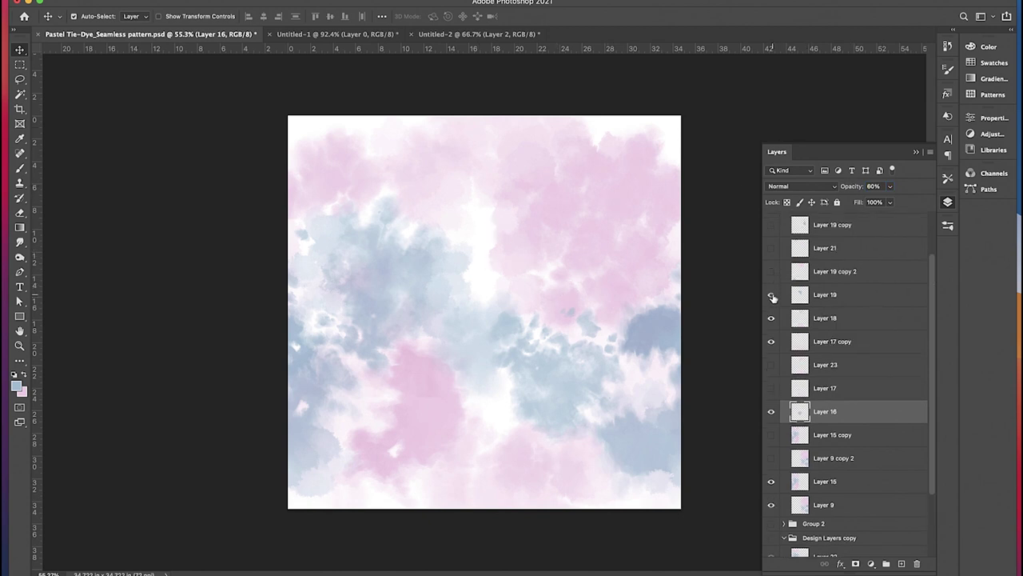
pyautogui.click(772, 295)
pyautogui.click(771, 272)
pyautogui.click(772, 249)
pyautogui.click(773, 249)
pyautogui.click(772, 248)
pyautogui.click(771, 272)
pyautogui.click(771, 272)
pyautogui.click(772, 273)
pyautogui.click(772, 273)
pyautogui.scroll(2, 774, 287)
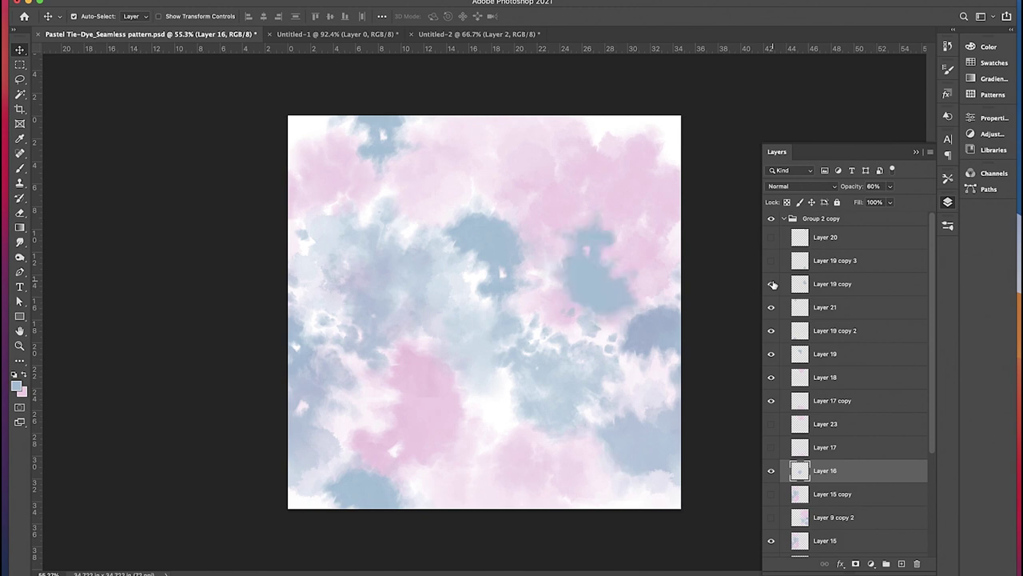
pyautogui.moveTo(772, 284); pyautogui.dragTo(772, 250)
pyautogui.click(771, 284)
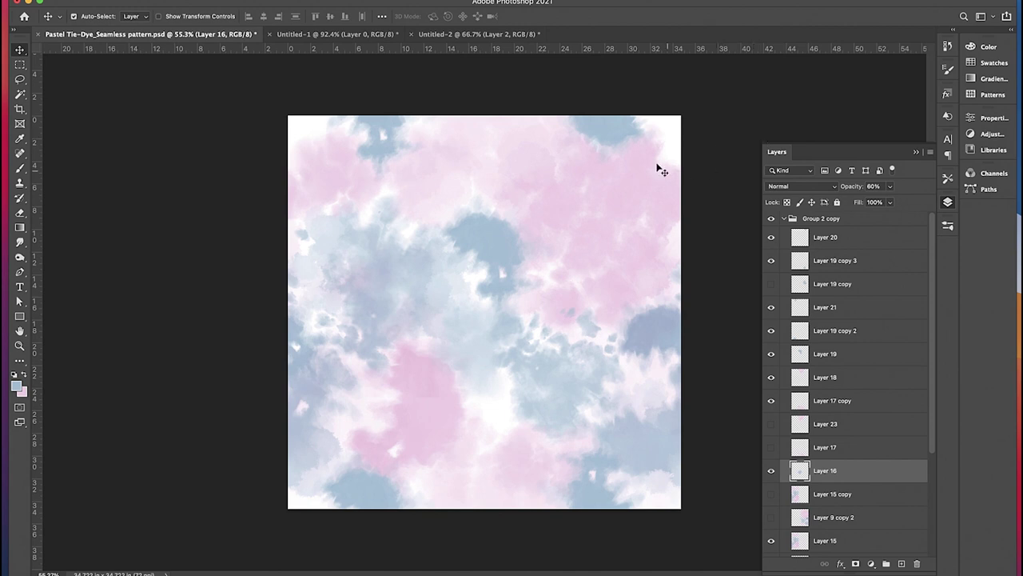
# Step: Duplicate Group 2 copy as Group 2 copy 2 and hide the original group
pyautogui.click(784, 220)
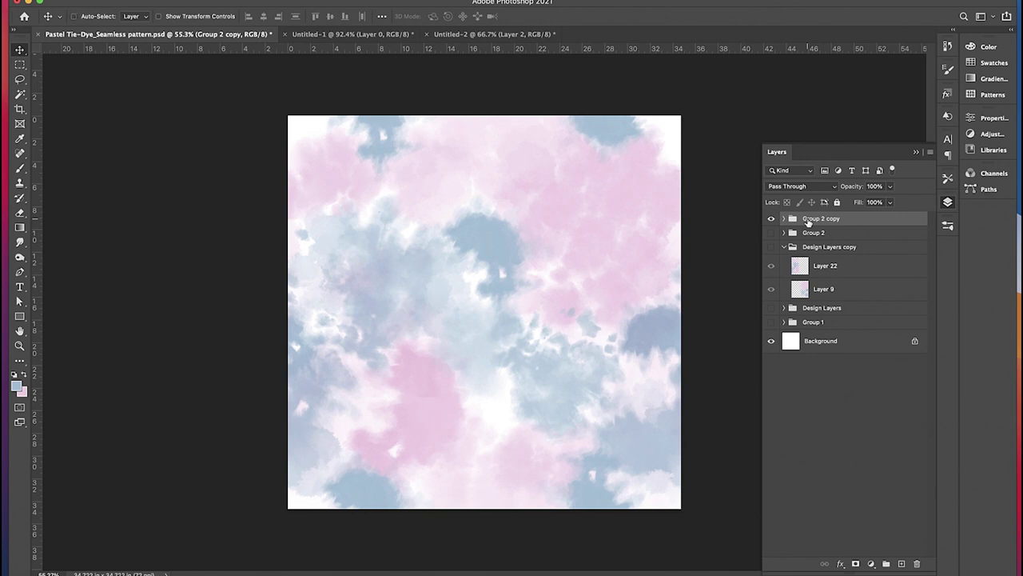
pyautogui.press('super+j')
pyautogui.click(772, 233)
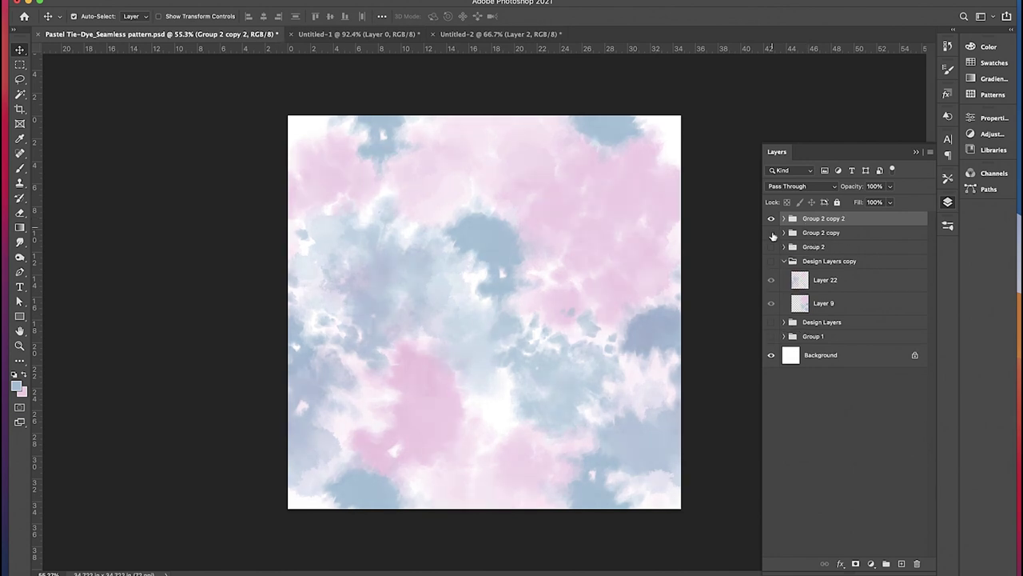
# Step: Select Layer 20 through Layer 9 in Group 2 copy 2 and merge them into Layer 20
pyautogui.click(783, 219)
pyautogui.click(825, 244)
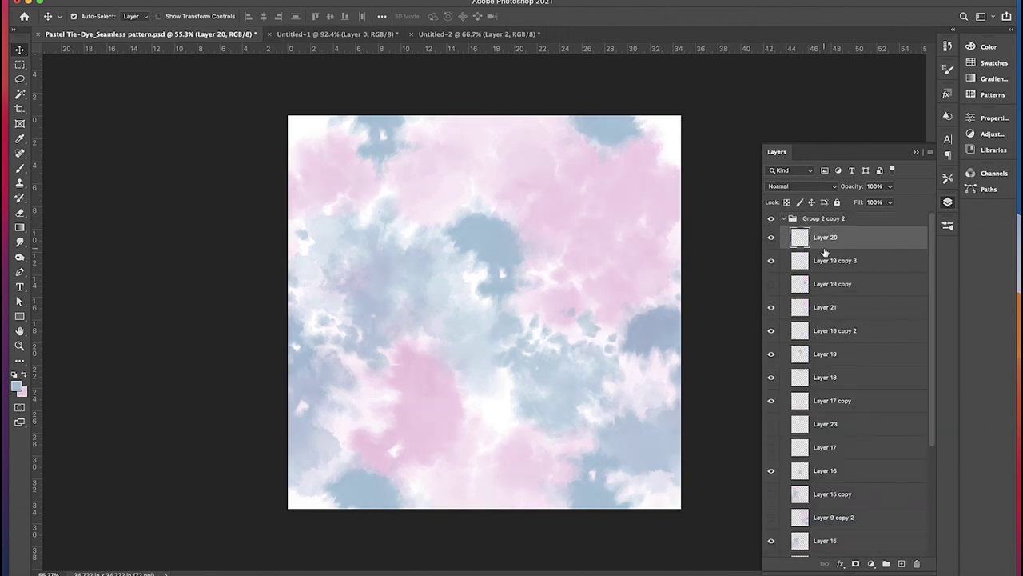
pyautogui.scroll(-5, 825, 253)
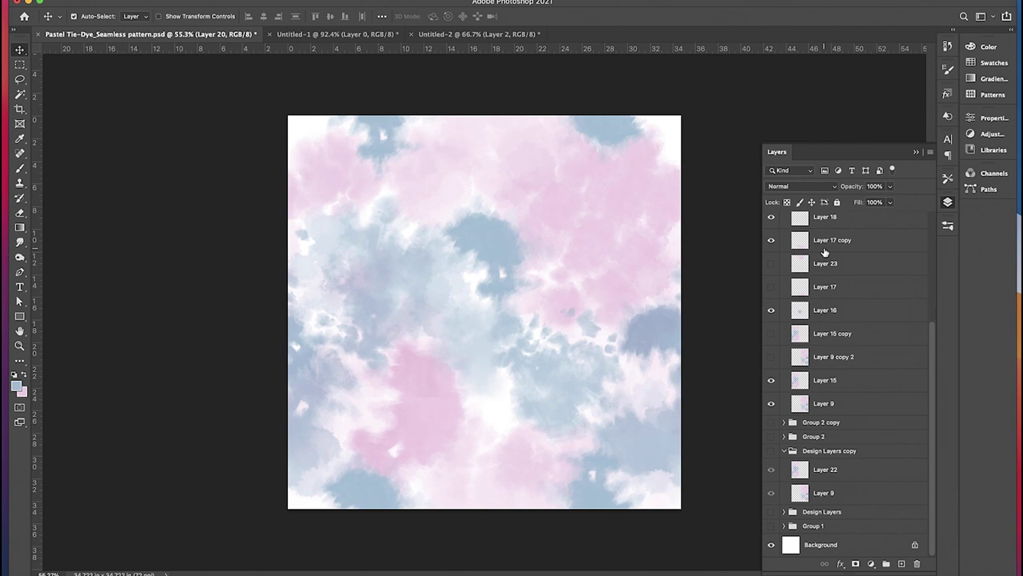
pyautogui.keyDown('shift'); pyautogui.click(839, 408); pyautogui.keyUp('shift')
pyautogui.scroll(5, 849, 343)
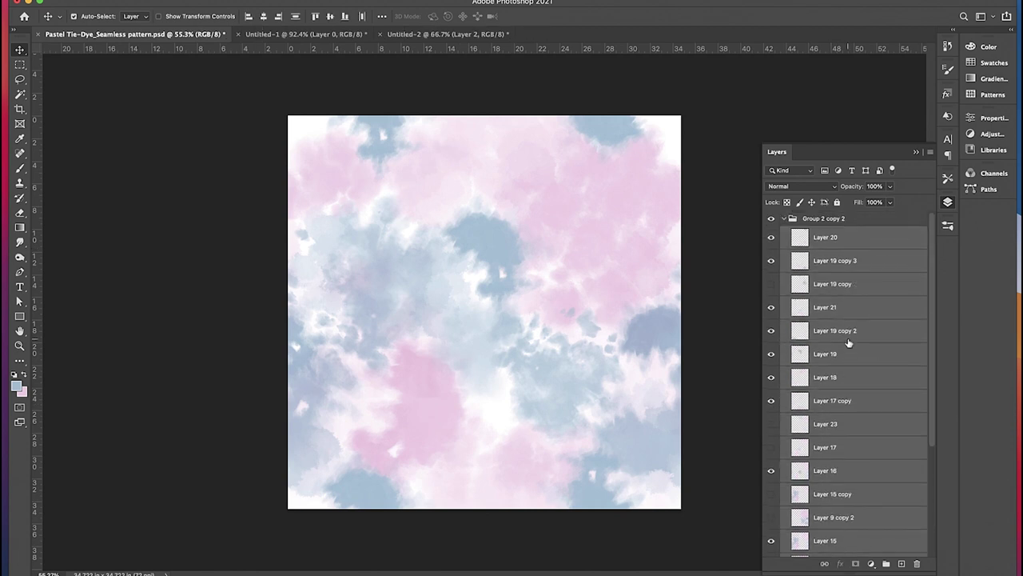
pyautogui.rightClick(852, 235)
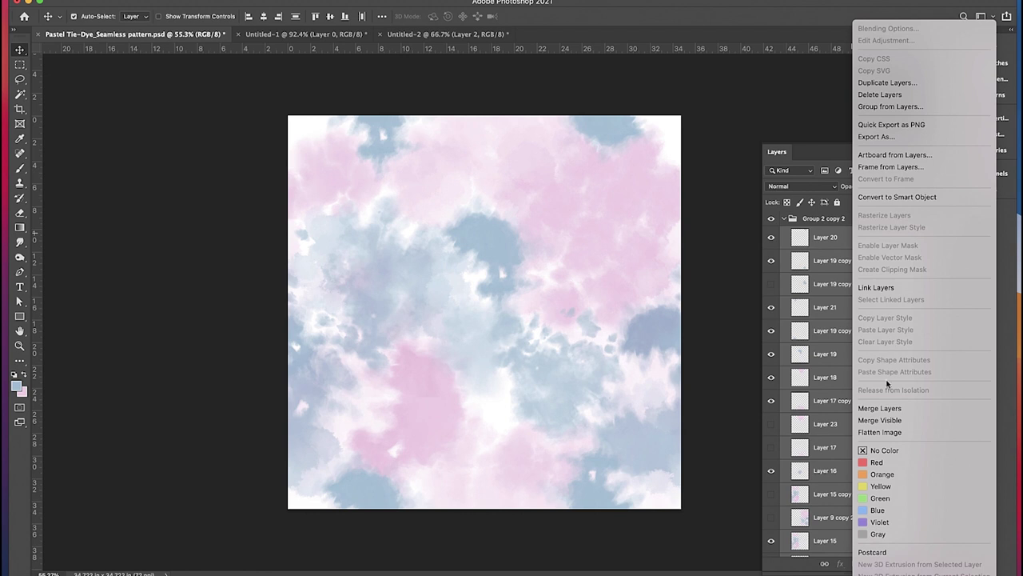
pyautogui.click(884, 409)
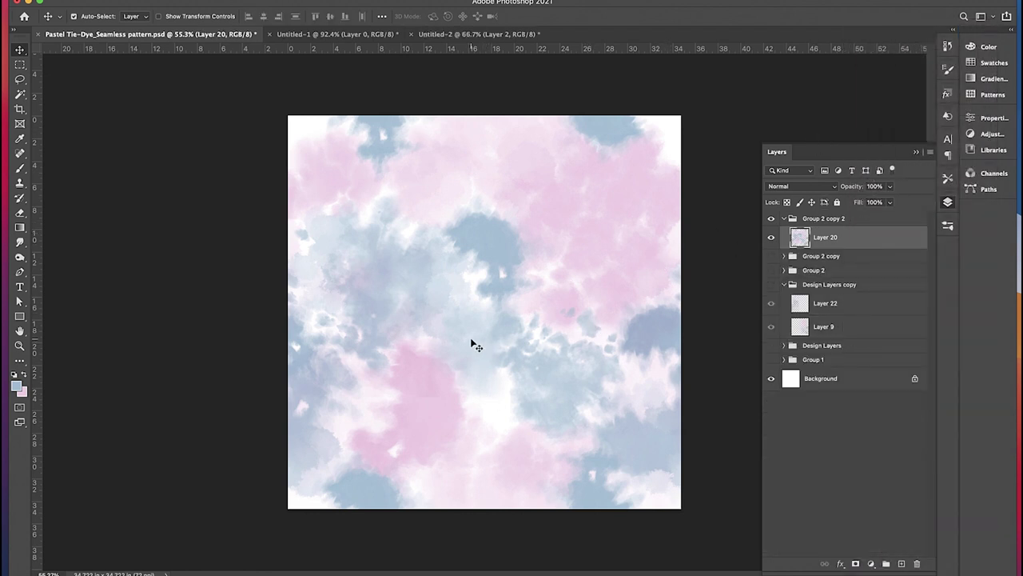
# Step: Choose the Kyle's Paintbox Wet Blender 50 brush and enlarge it to 70 px
pyautogui.click(948, 228)
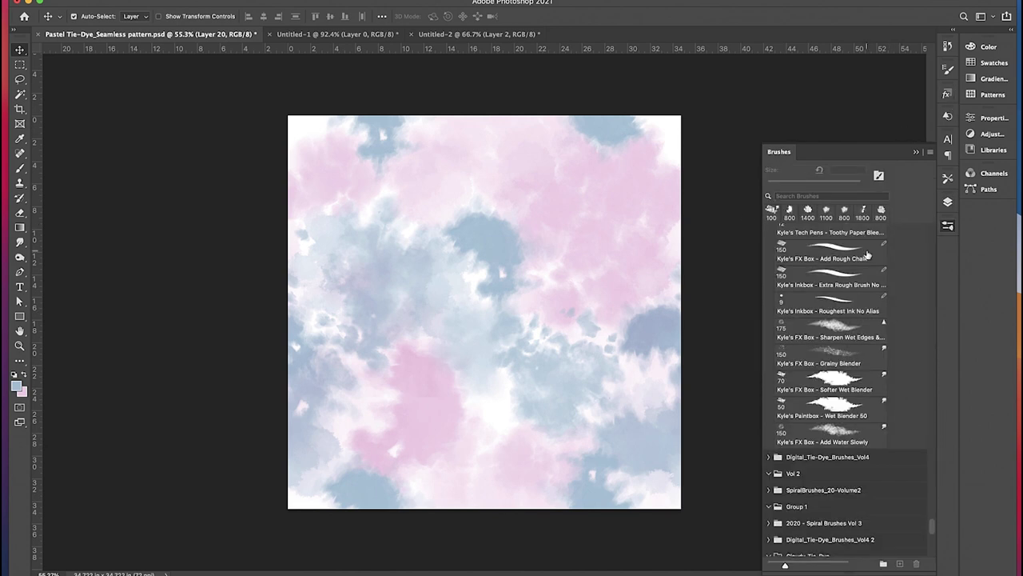
pyautogui.scroll(3, 867, 253)
pyautogui.click(868, 253)
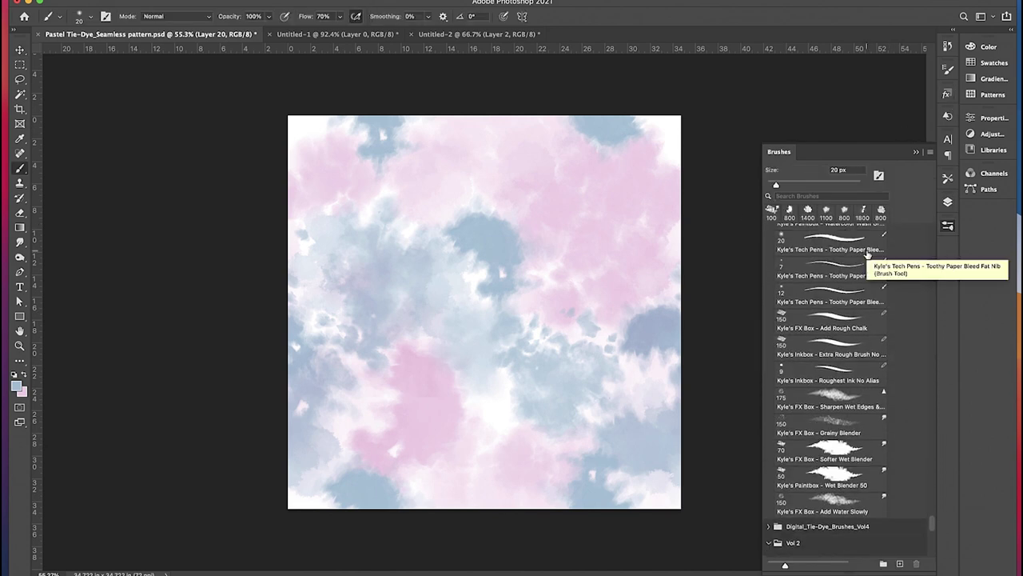
pyautogui.press('v')
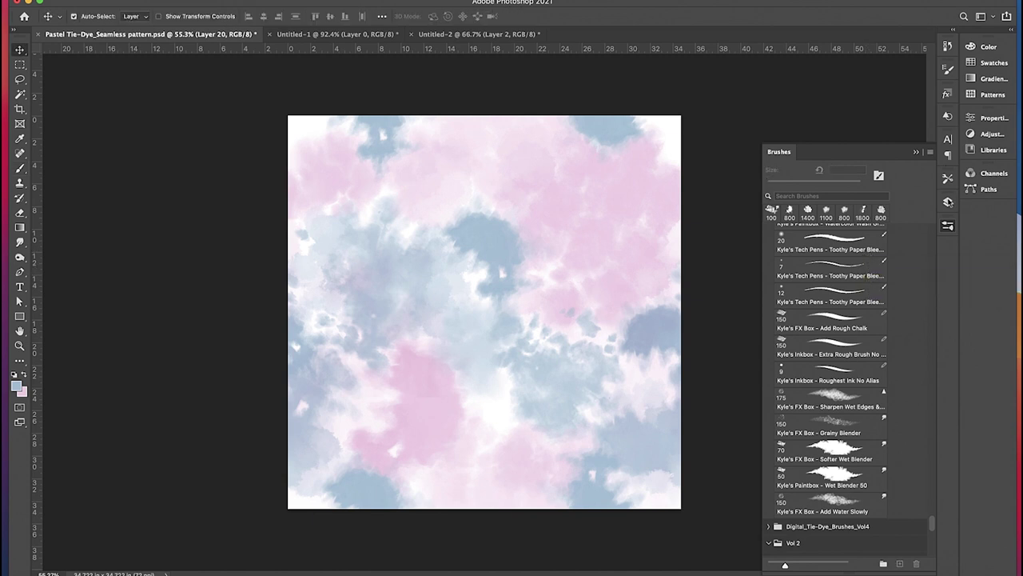
pyautogui.click(930, 152)
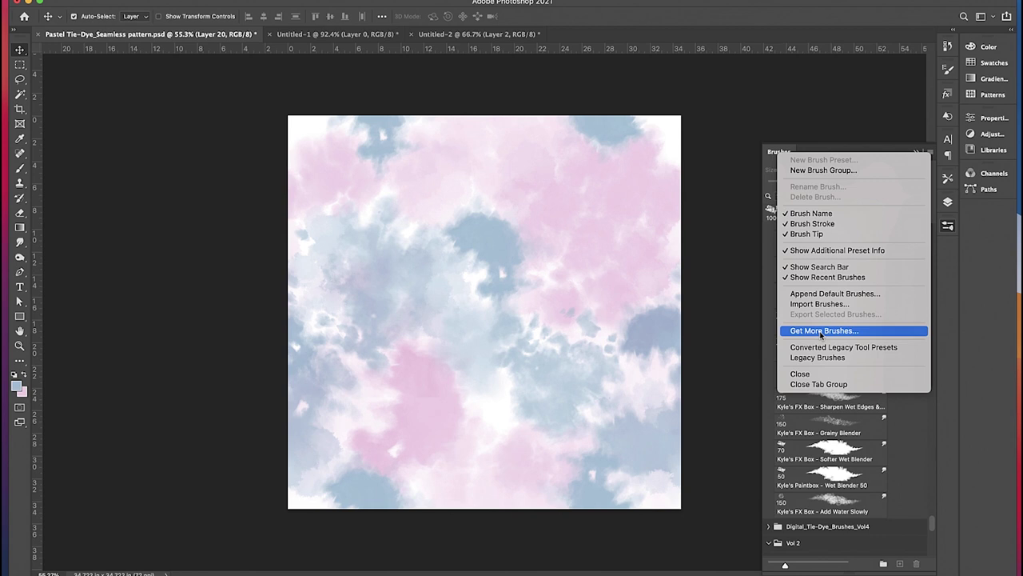
pyautogui.click(771, 300)
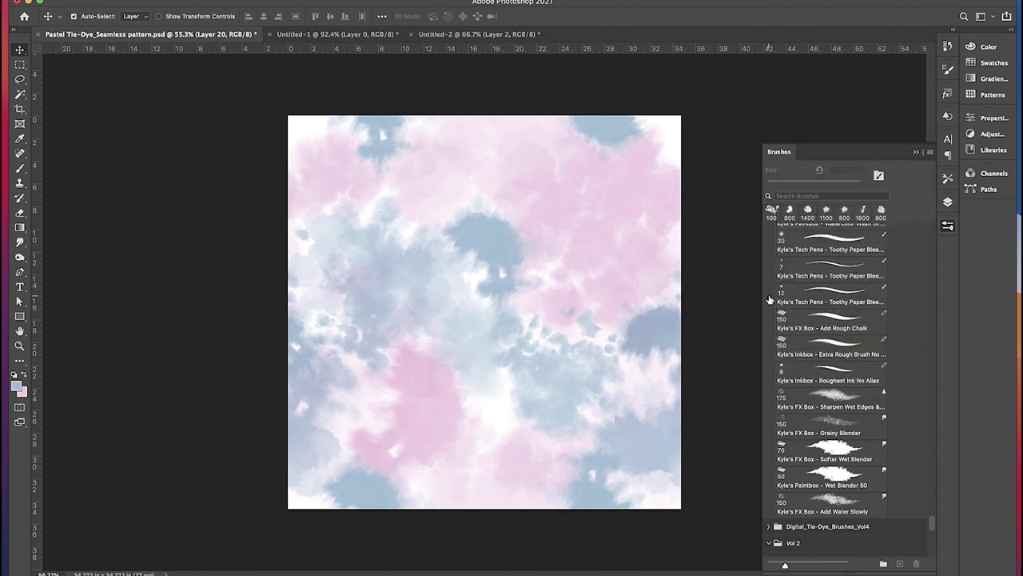
pyautogui.click(831, 478)
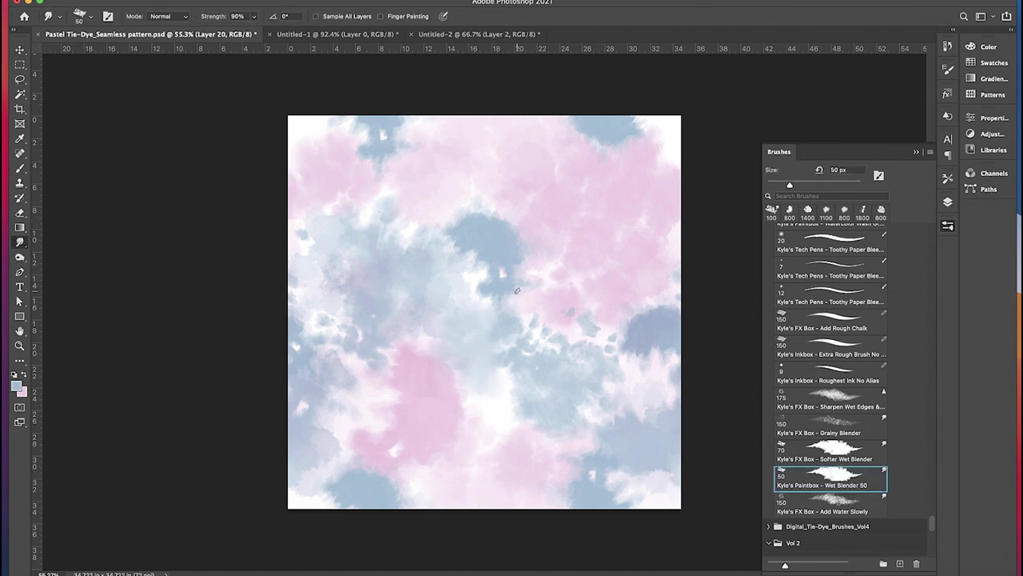
pyautogui.press(']')
pyautogui.press(']')
# Step: Smudge the central blue blob upward and soften the pink near the bottom and corners
pyautogui.moveTo(479, 215); pyautogui.dragTo(477, 196)
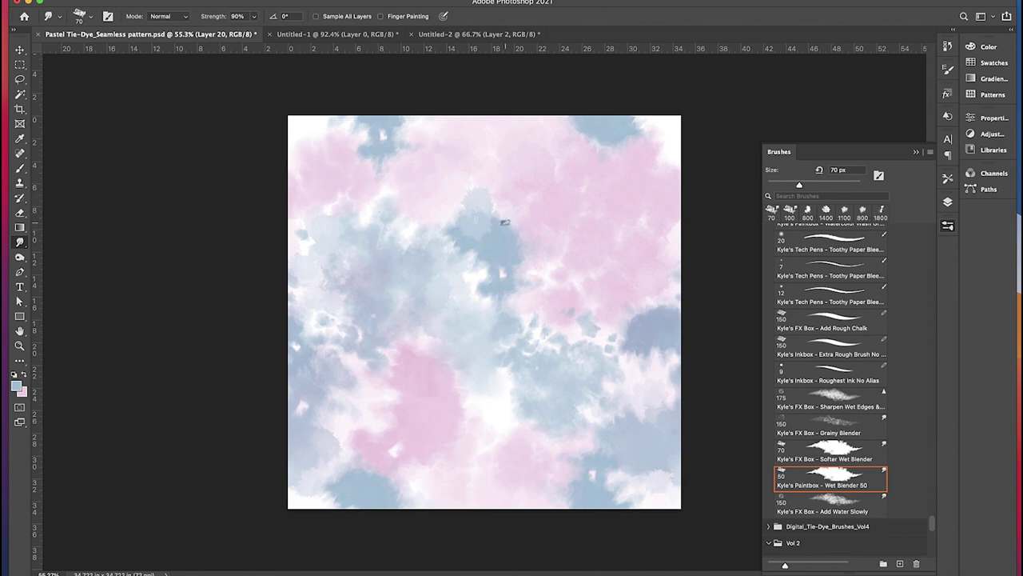
pyautogui.moveTo(496, 234); pyautogui.dragTo(497, 221)
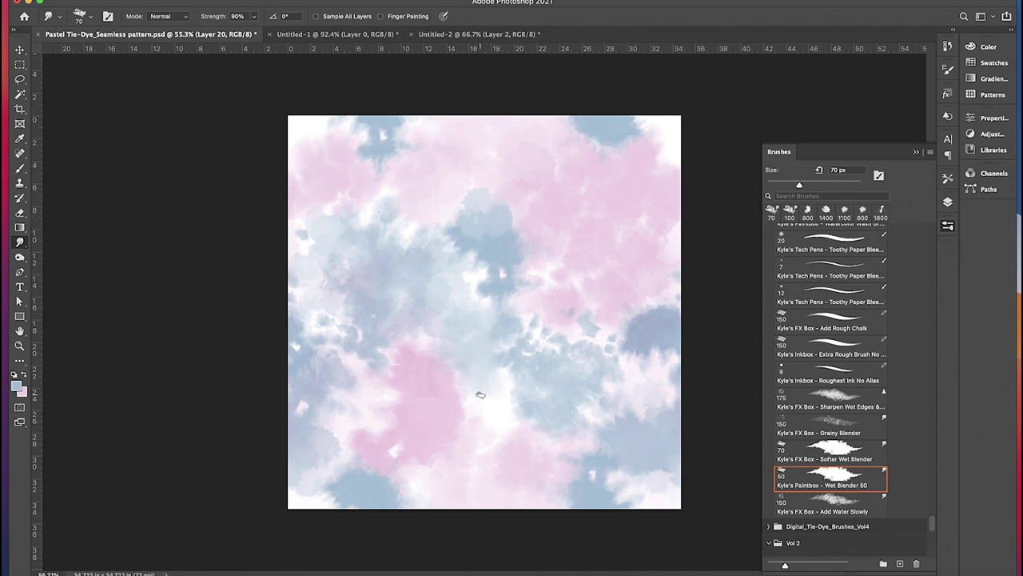
pyautogui.moveTo(464, 410); pyautogui.dragTo(486, 418)
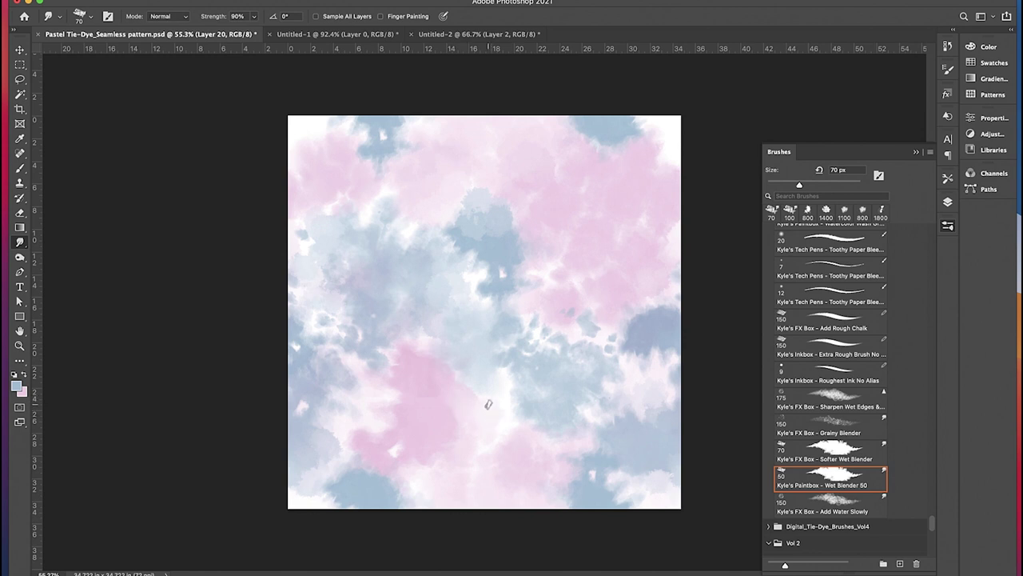
pyautogui.moveTo(658, 147)
pyautogui.mouseDown()
pyautogui.moveTo(670, 130)
pyautogui.moveTo(642, 162)
pyautogui.moveTo(640, 151)
pyautogui.moveTo(664, 144)
pyautogui.moveTo(652, 170)
pyautogui.mouseUp()
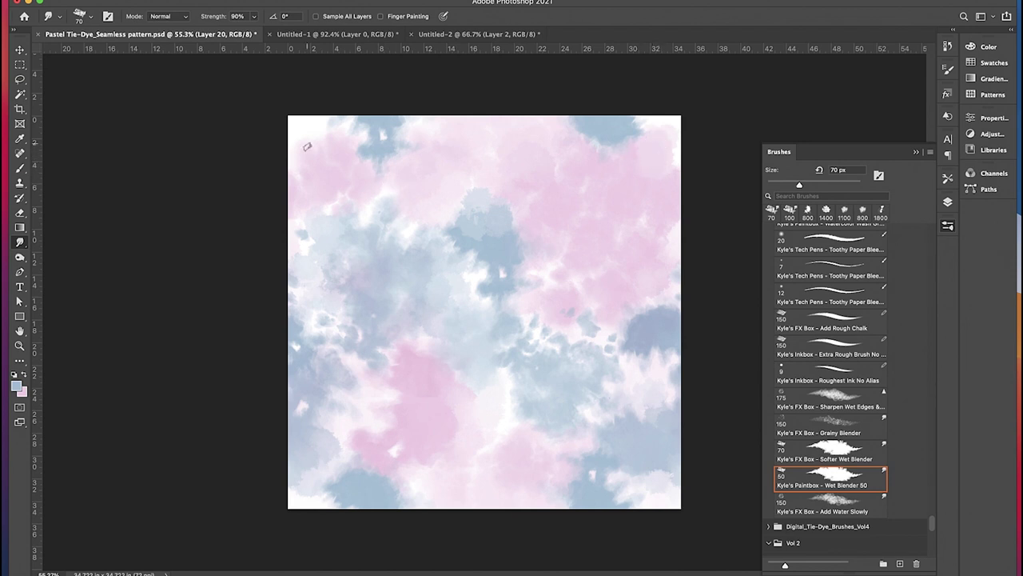
pyautogui.moveTo(311, 134)
pyautogui.mouseDown()
pyautogui.moveTo(337, 142)
pyautogui.moveTo(334, 157)
pyautogui.moveTo(308, 141)
pyautogui.mouseUp()
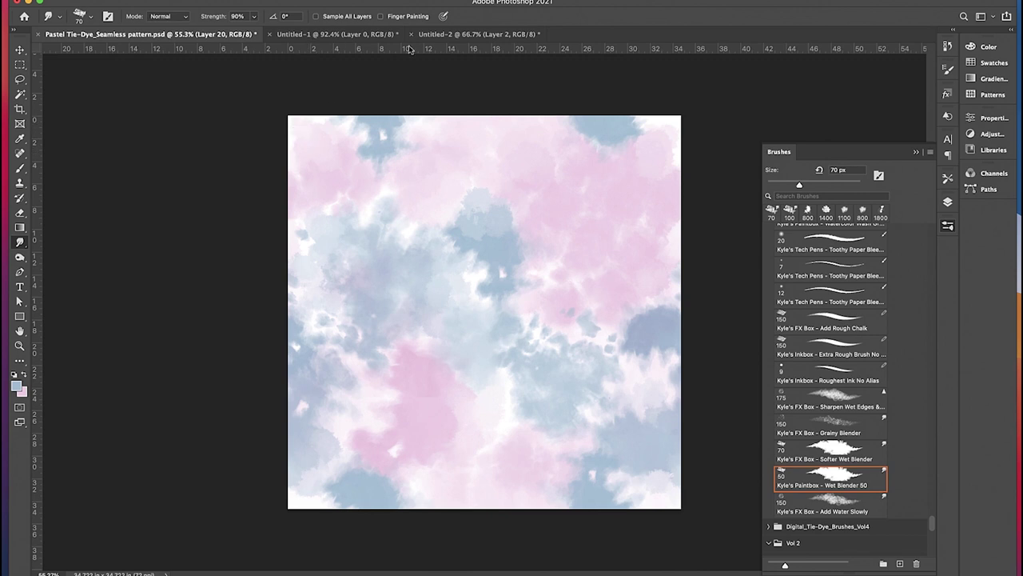
# Step: Define the blended tile as a pattern under its default name, then return to Untitled-1
pyautogui.click(782, 143)
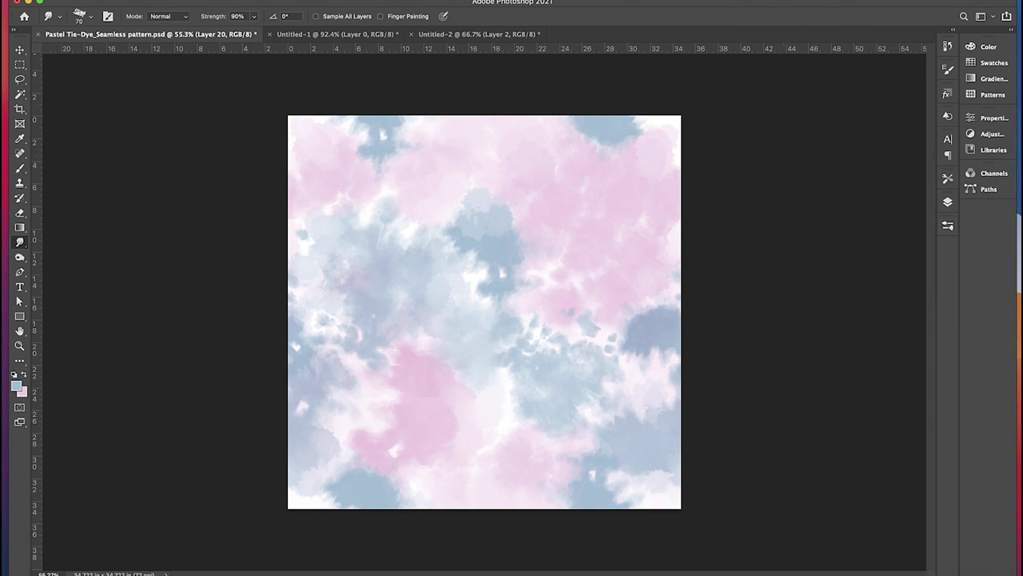
pyautogui.click(112, 0)
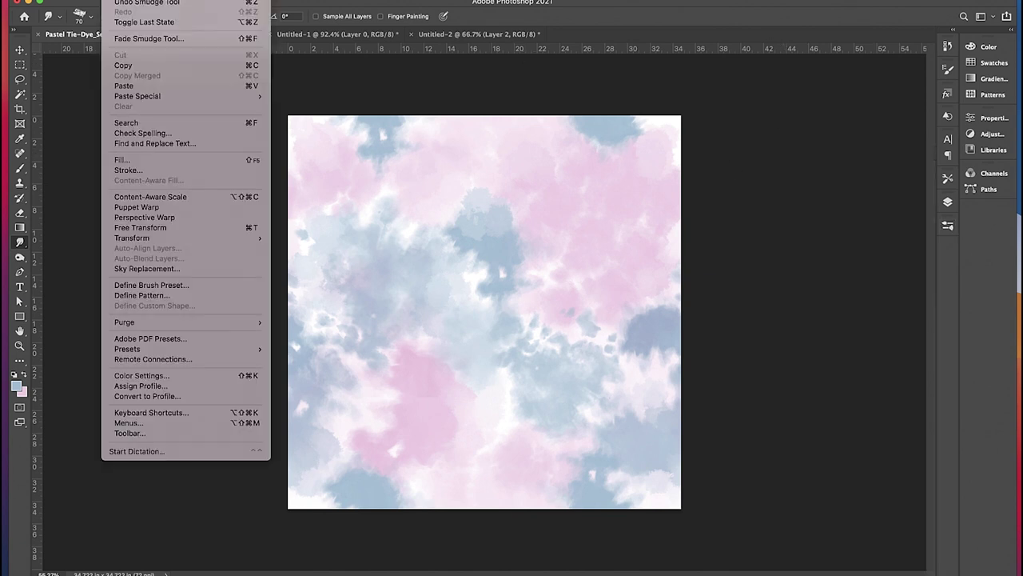
pyautogui.click(160, 296)
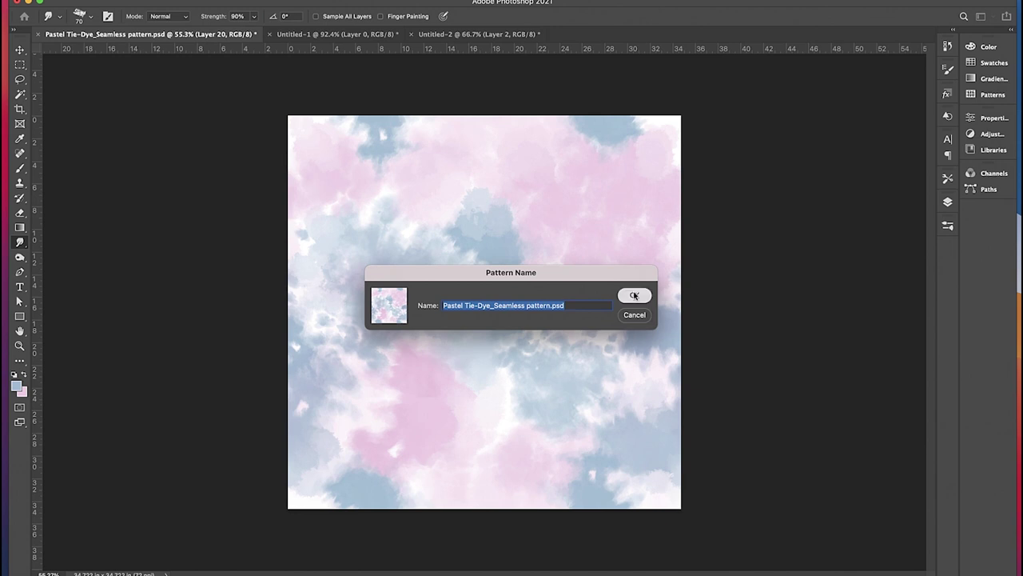
pyautogui.click(634, 295)
pyautogui.click(303, 37)
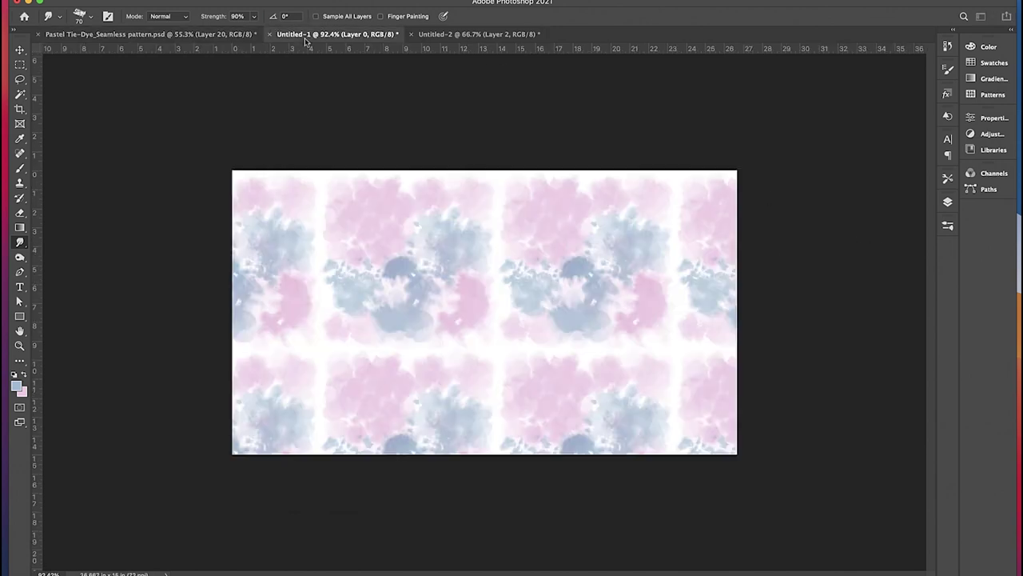
# Step: Give Layer 0 a Pattern Overlay of the new tie-dye pattern at 27% scale and 69° angle
pyautogui.click(948, 202)
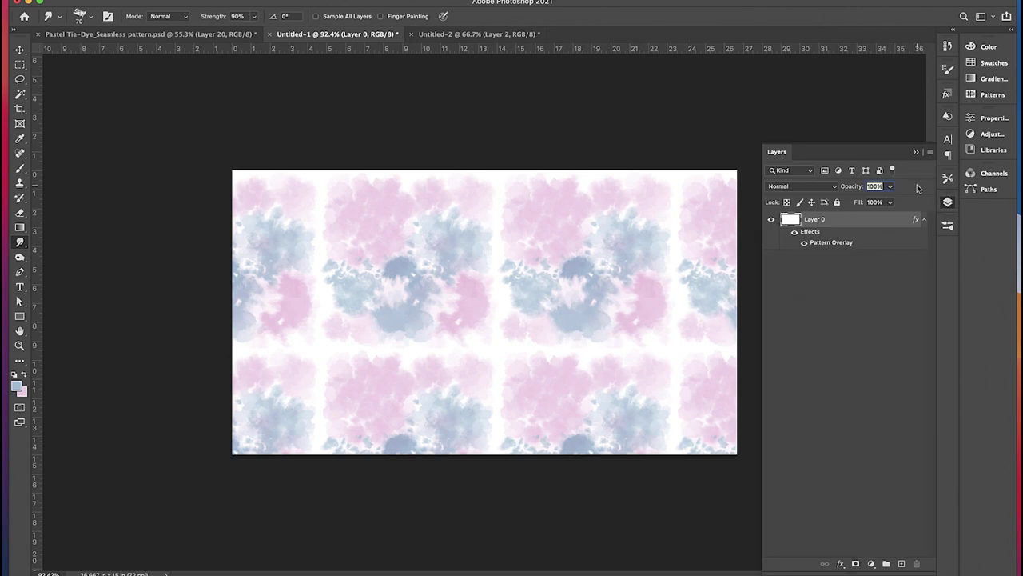
pyautogui.doubleClick(850, 222)
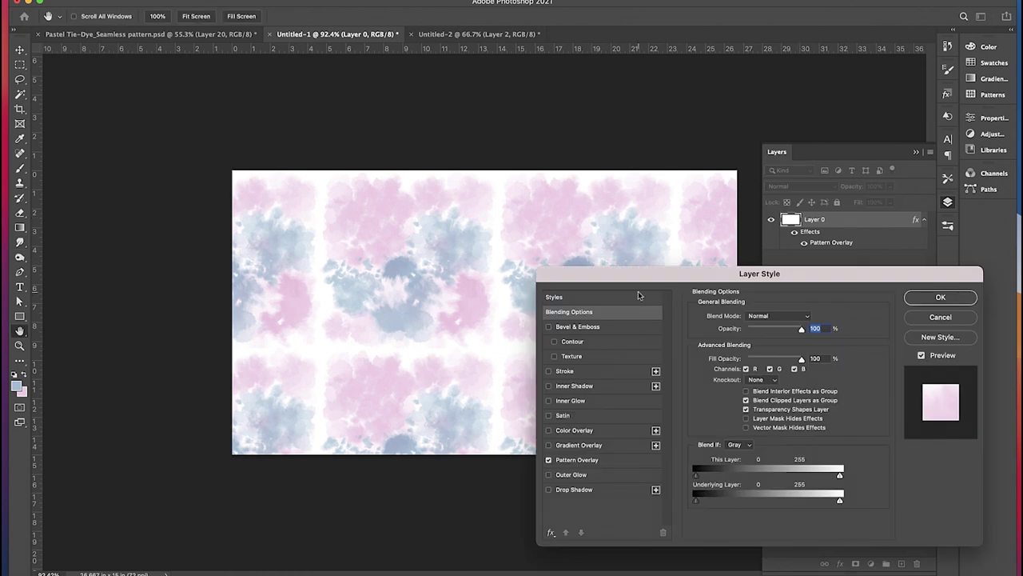
pyautogui.click(580, 460)
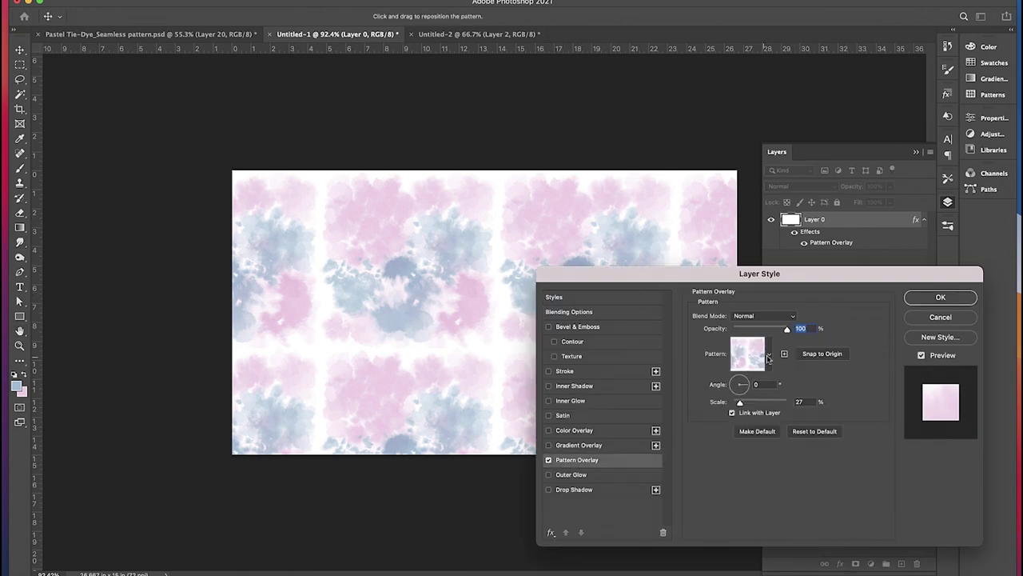
pyautogui.click(771, 354)
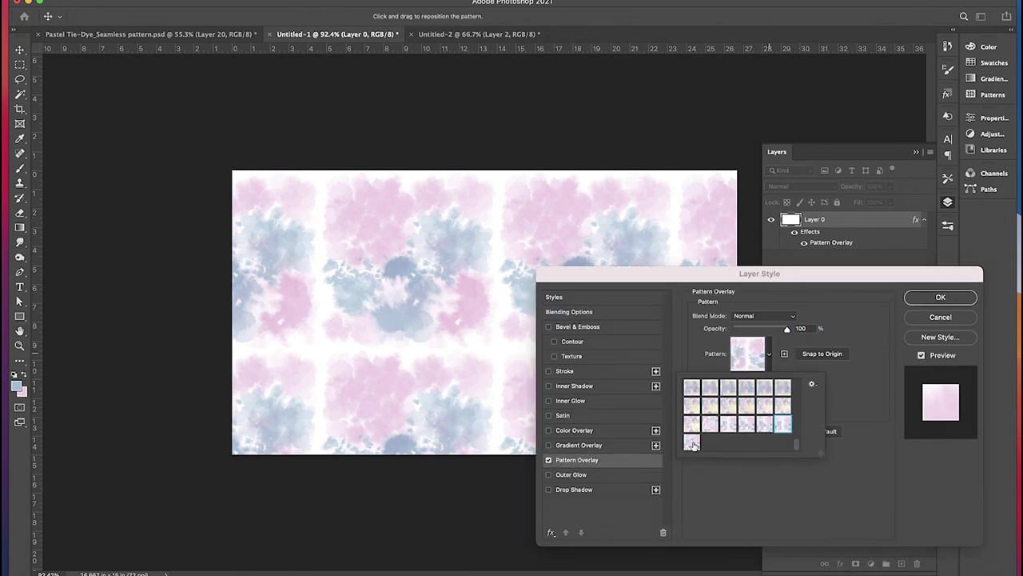
pyautogui.click(693, 443)
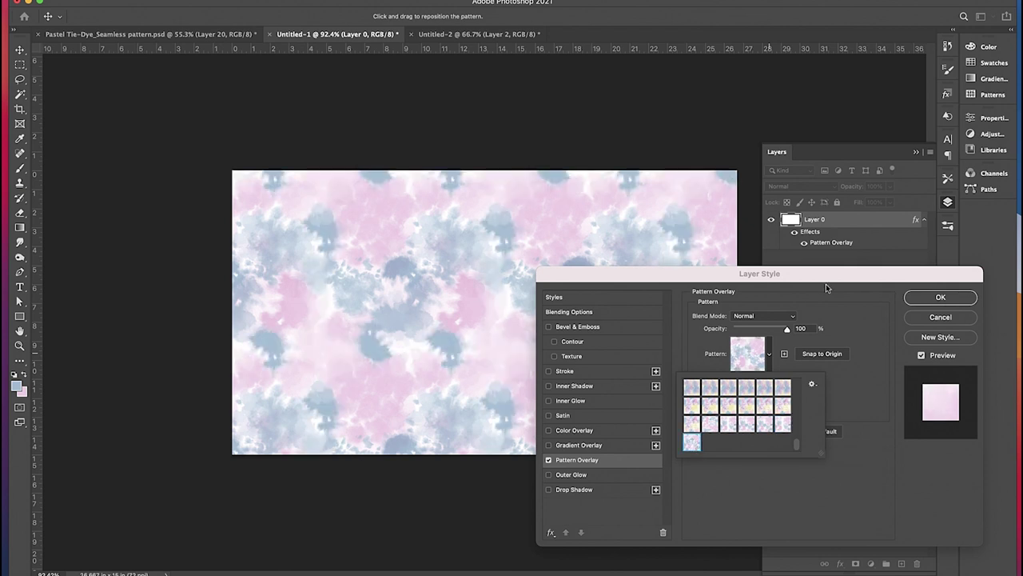
pyautogui.moveTo(830, 279); pyautogui.dragTo(825, 241)
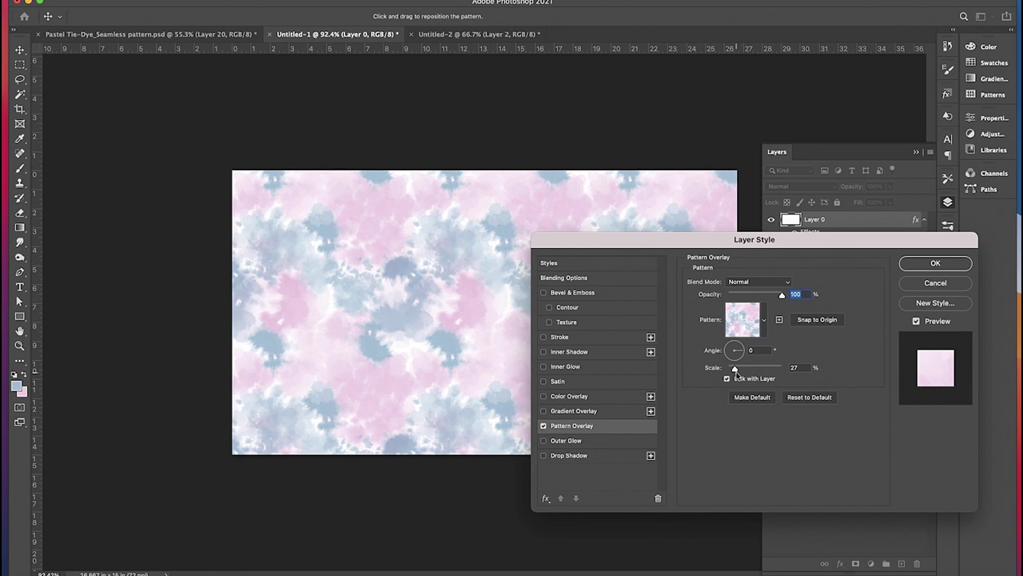
pyautogui.moveTo(734, 371)
pyautogui.mouseDown()
pyautogui.moveTo(754, 376)
pyautogui.moveTo(735, 370)
pyautogui.mouseUp()
pyautogui.click(737, 346)
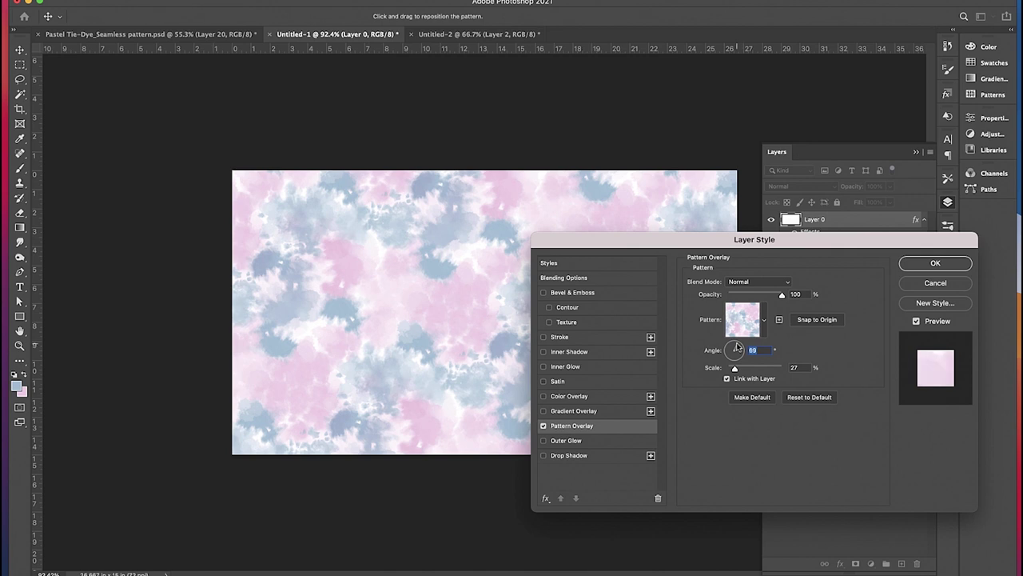
pyautogui.moveTo(743, 239); pyautogui.dragTo(721, 320)
pyautogui.moveTo(825, 316); pyautogui.dragTo(774, 225)
pyautogui.click(881, 254)
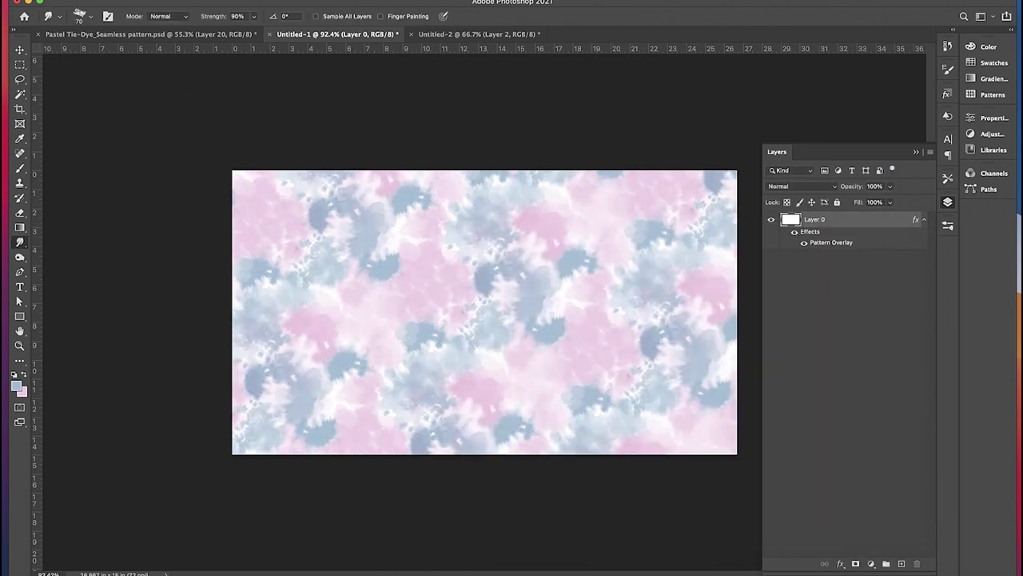
pyautogui.click(95, 0)
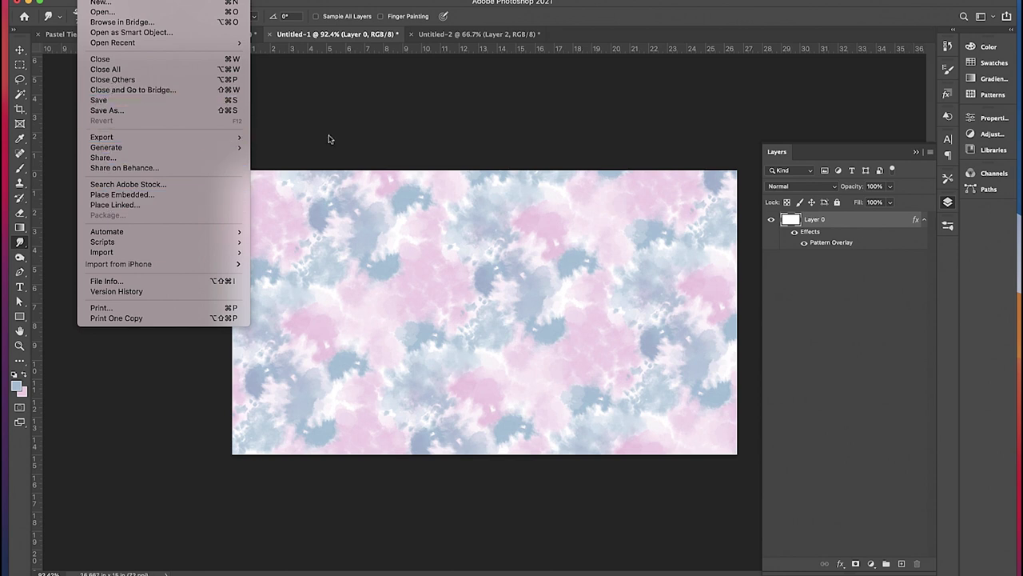
pyautogui.click(392, 140)
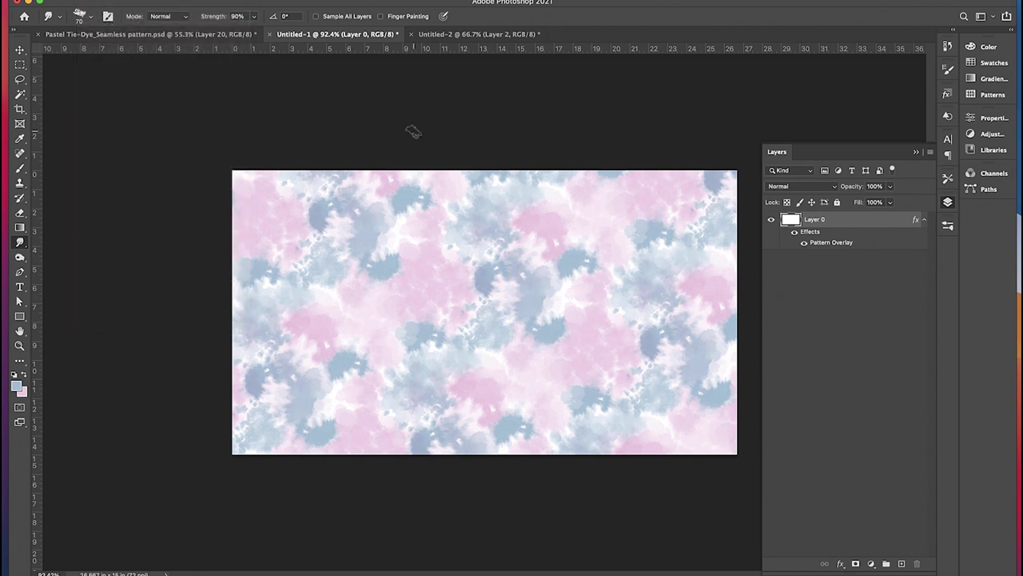